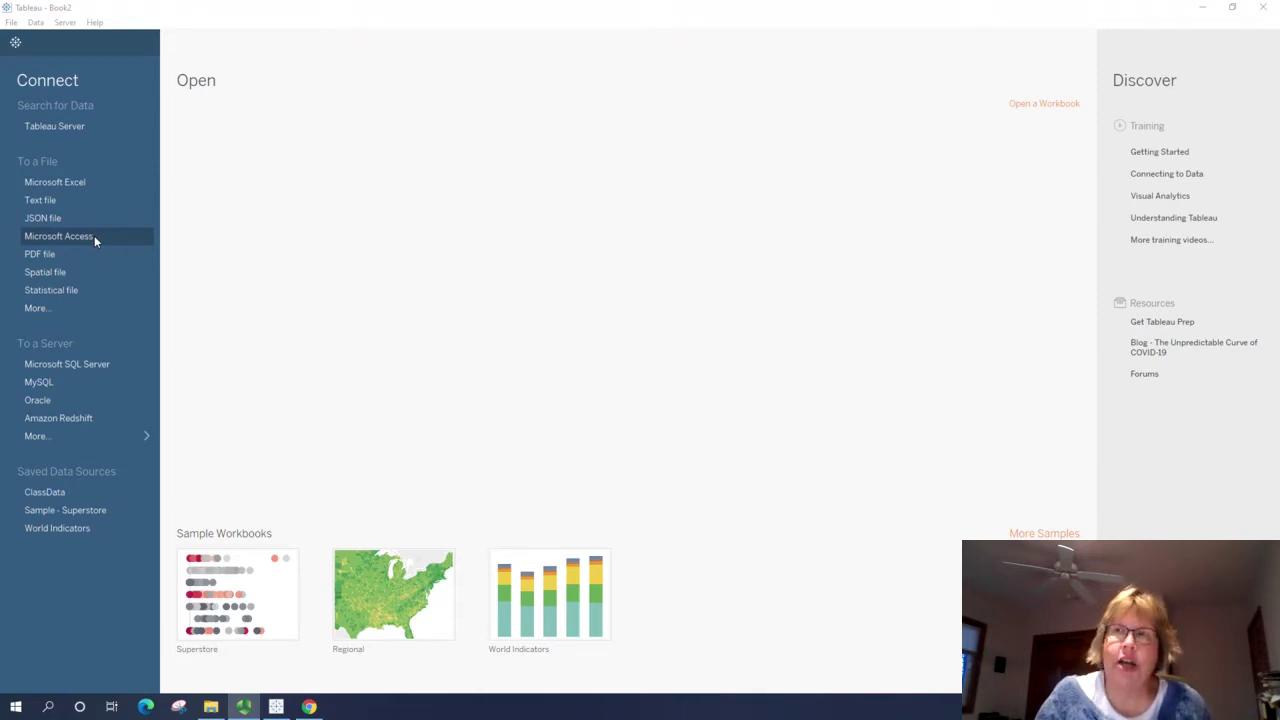
- Connect to the Sample - Superstore Subset Excel workbook in the Downloads folder
click(76, 186)
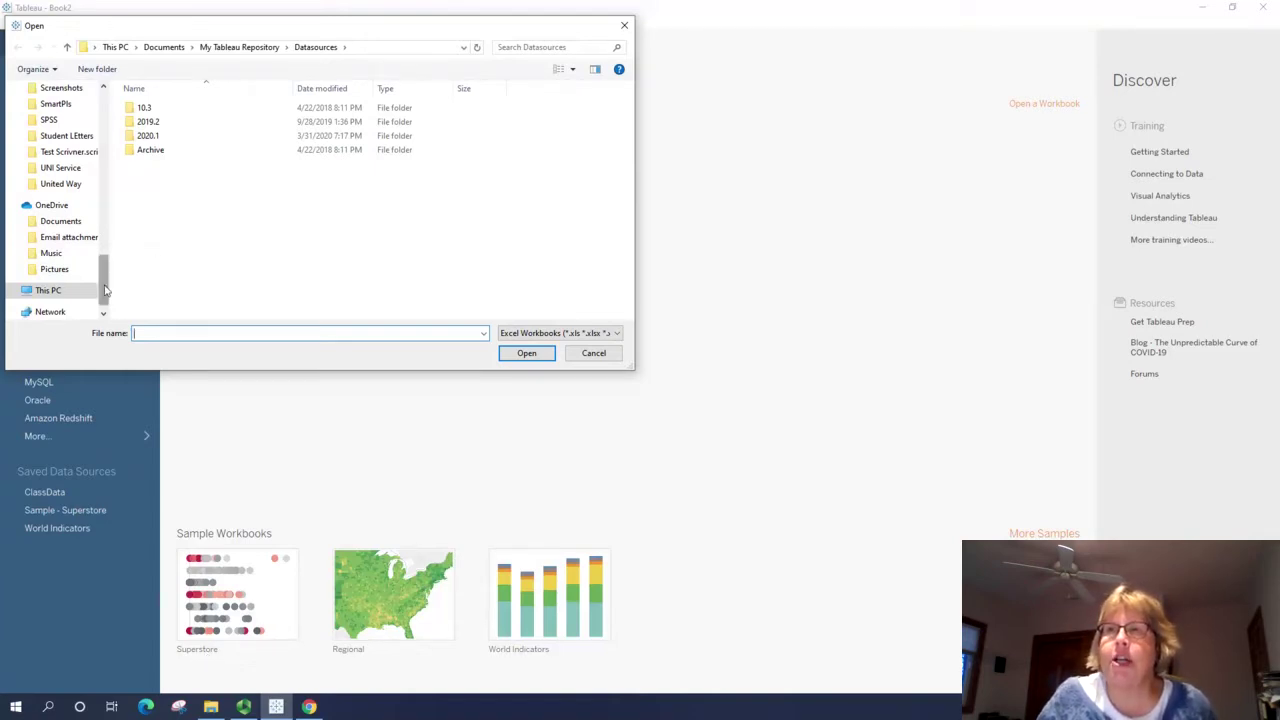
drag(105, 290, 104, 128)
click(60, 130)
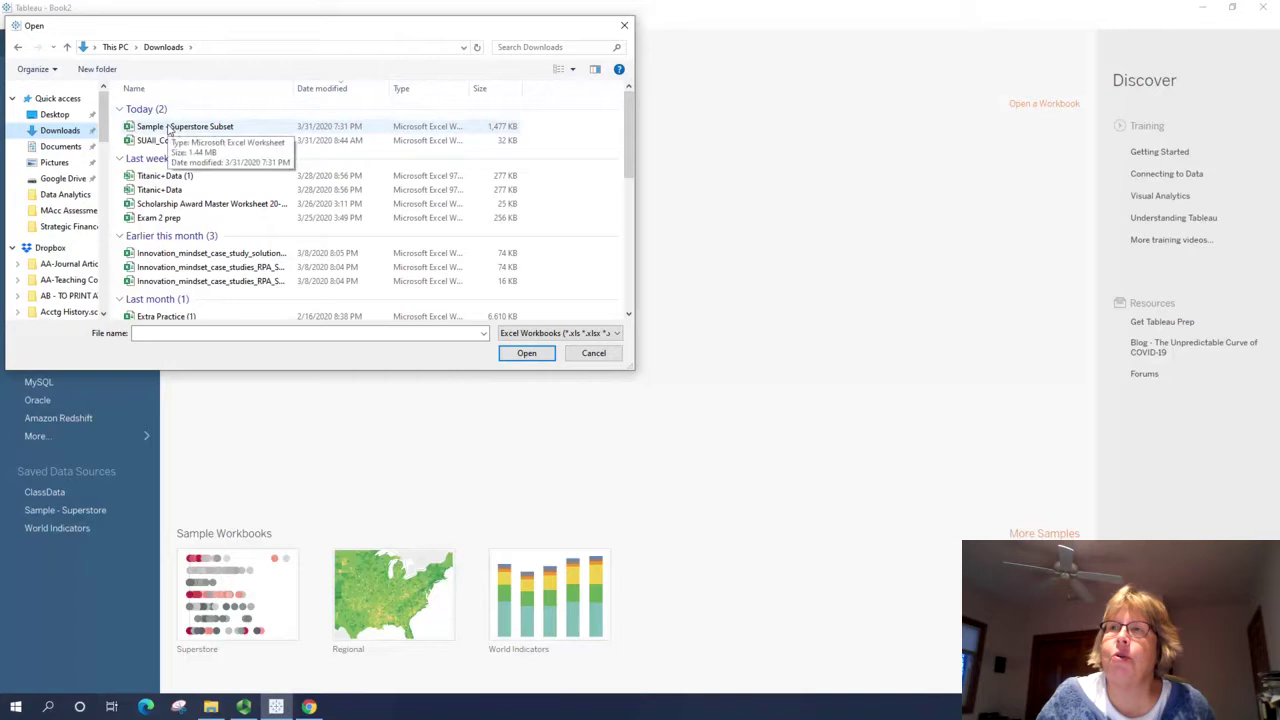
click(168, 128)
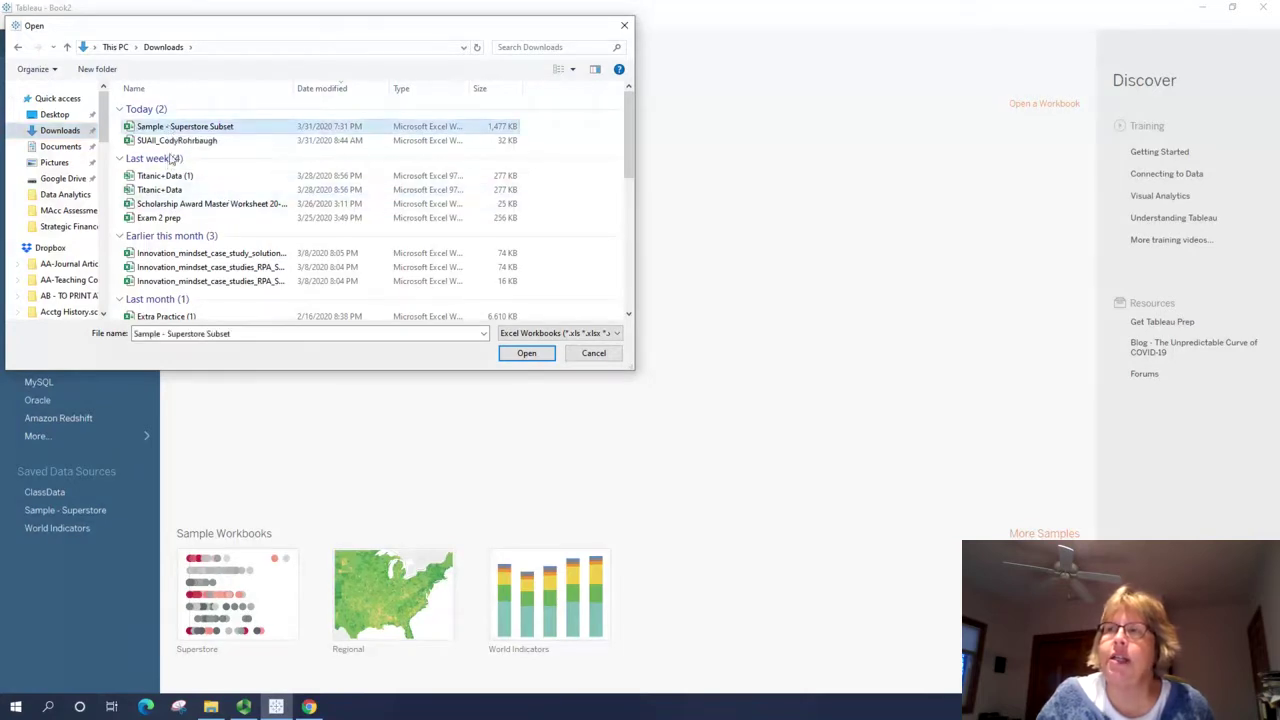
click(526, 354)
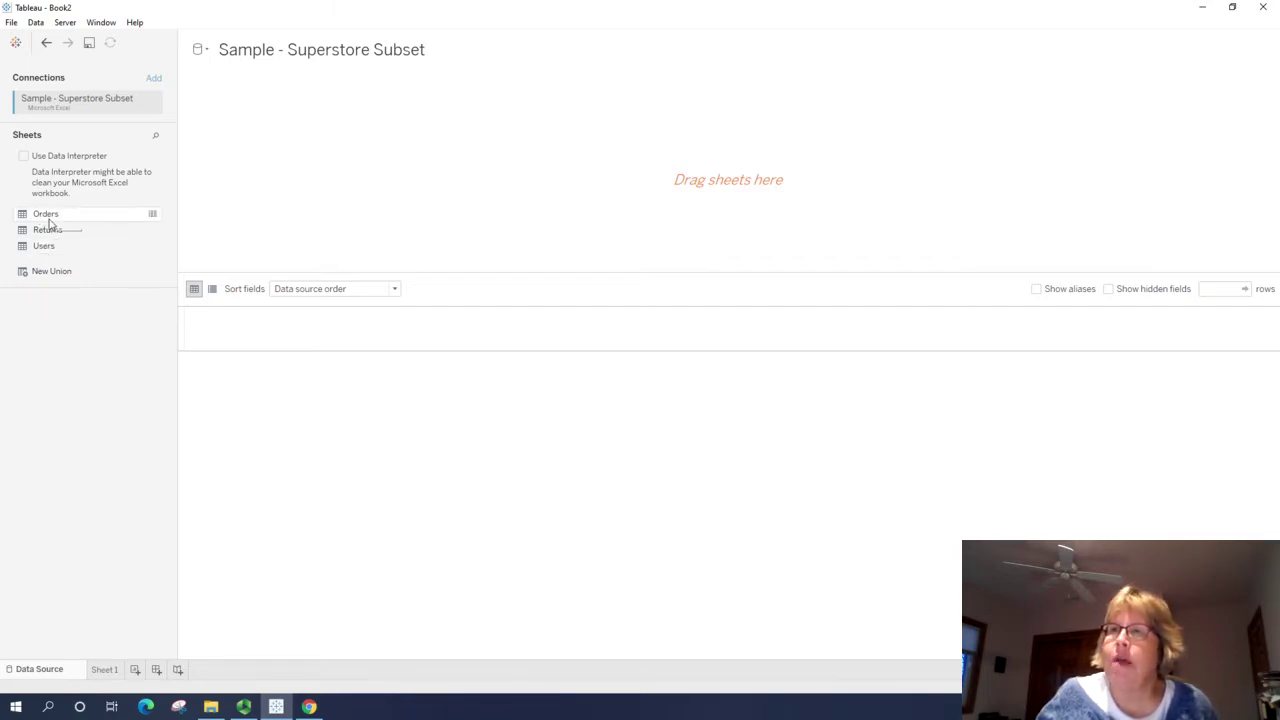
- Add the Orders sheet to the data source canvas
drag(49, 220, 603, 201)
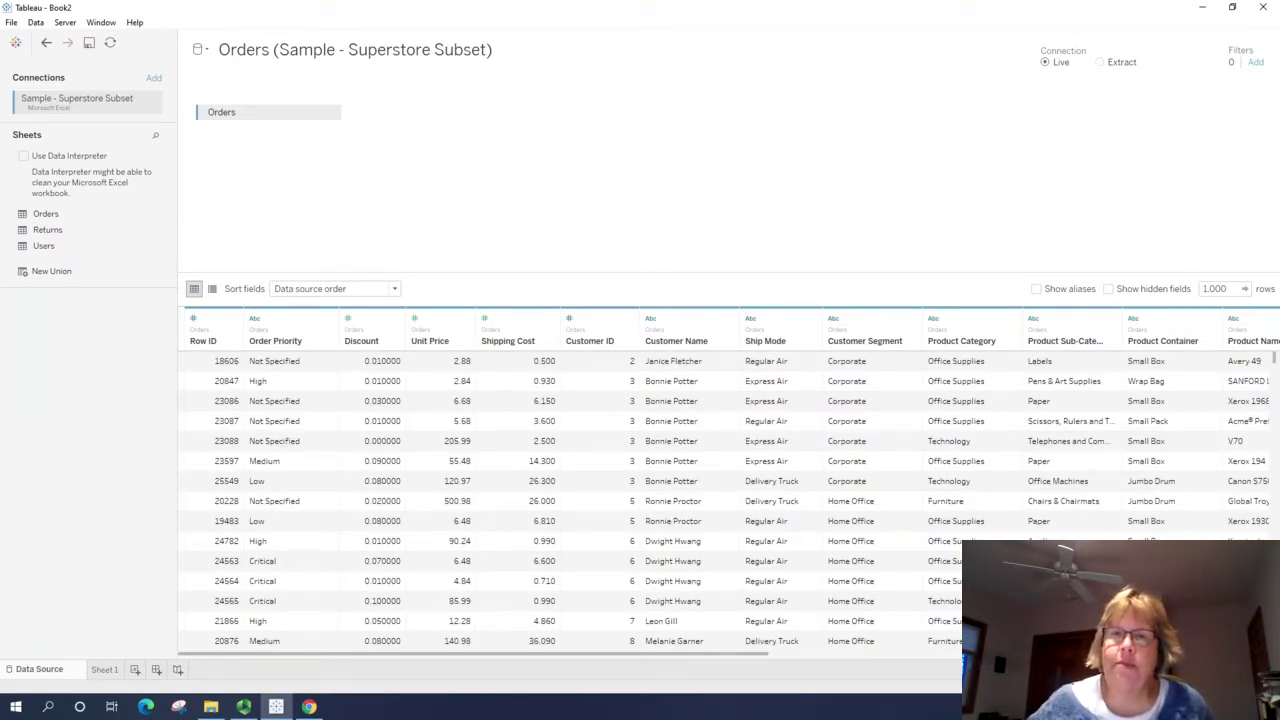
key(alt+Tab)
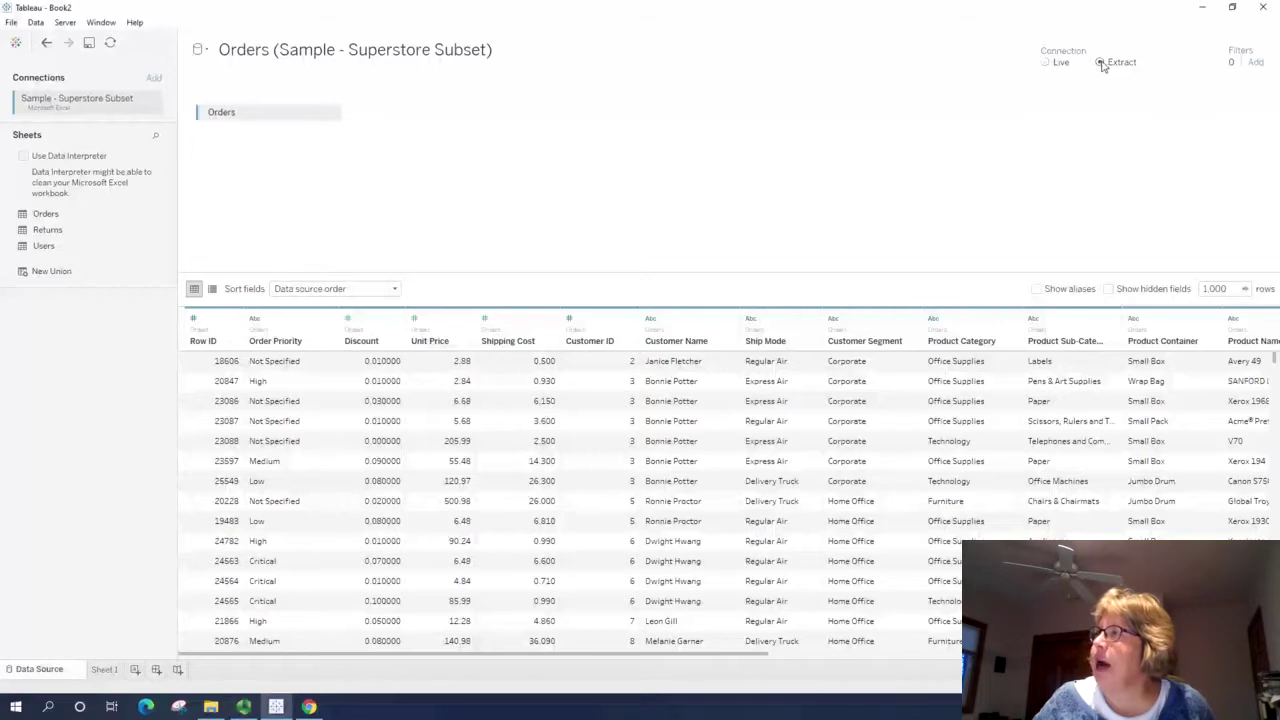
- Switch the Orders connection from Live to Extract
click(1101, 63)
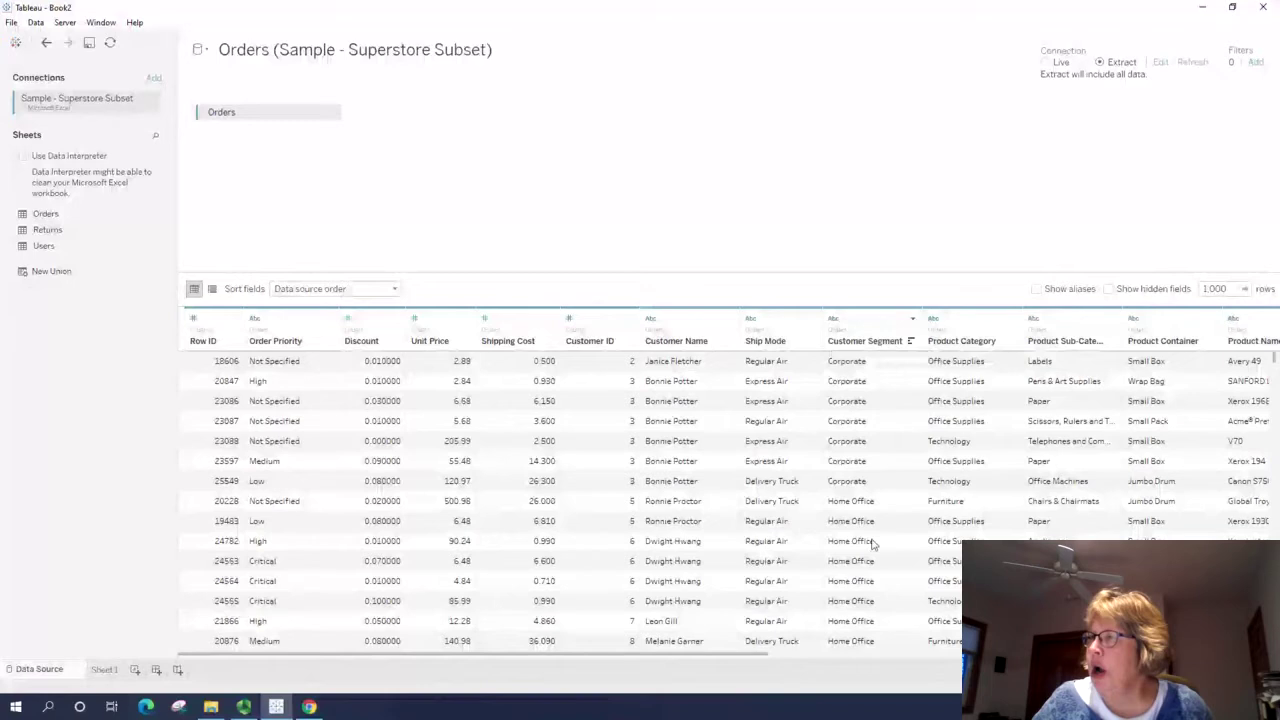
click(801, 656)
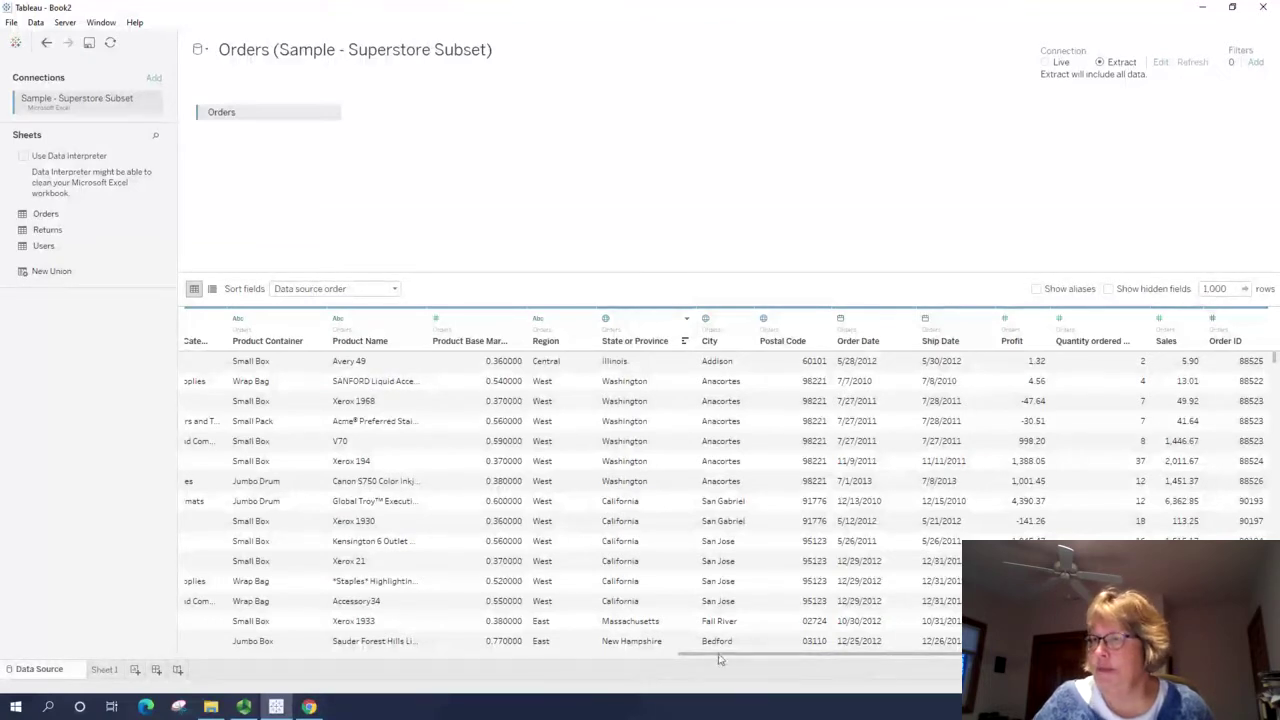
drag(693, 655, 350, 650)
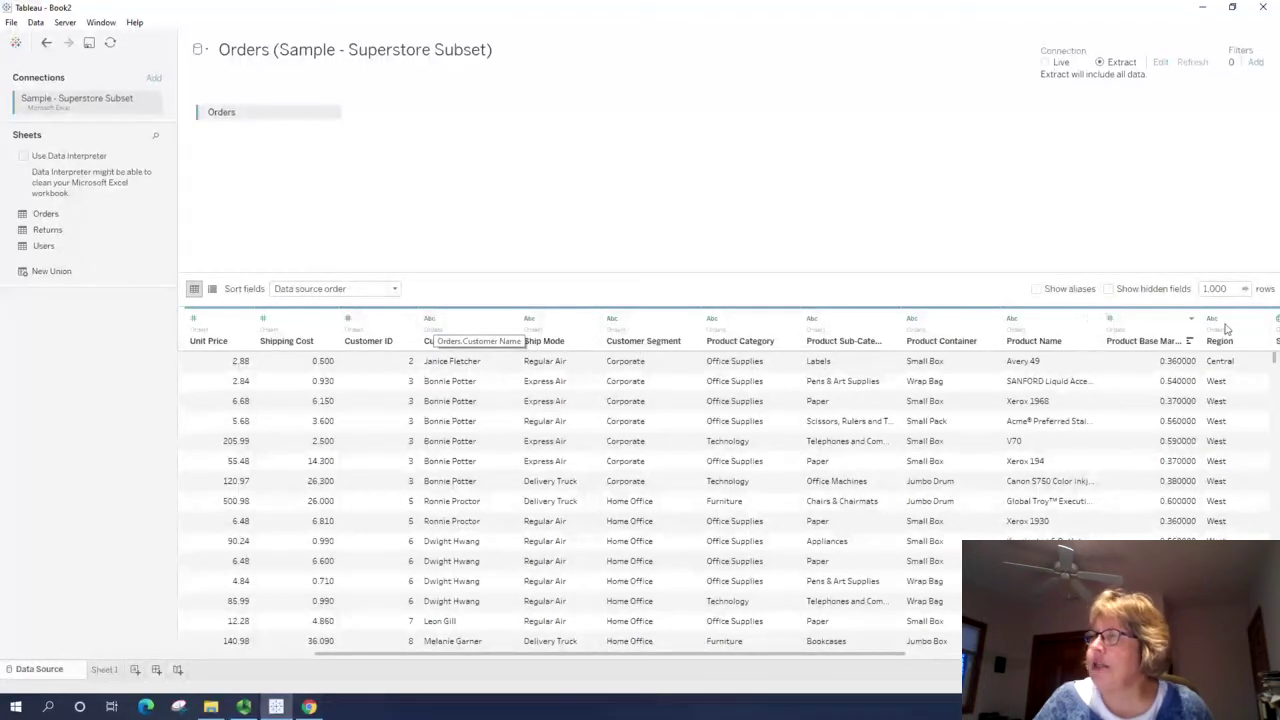
drag(560, 657, 715, 660)
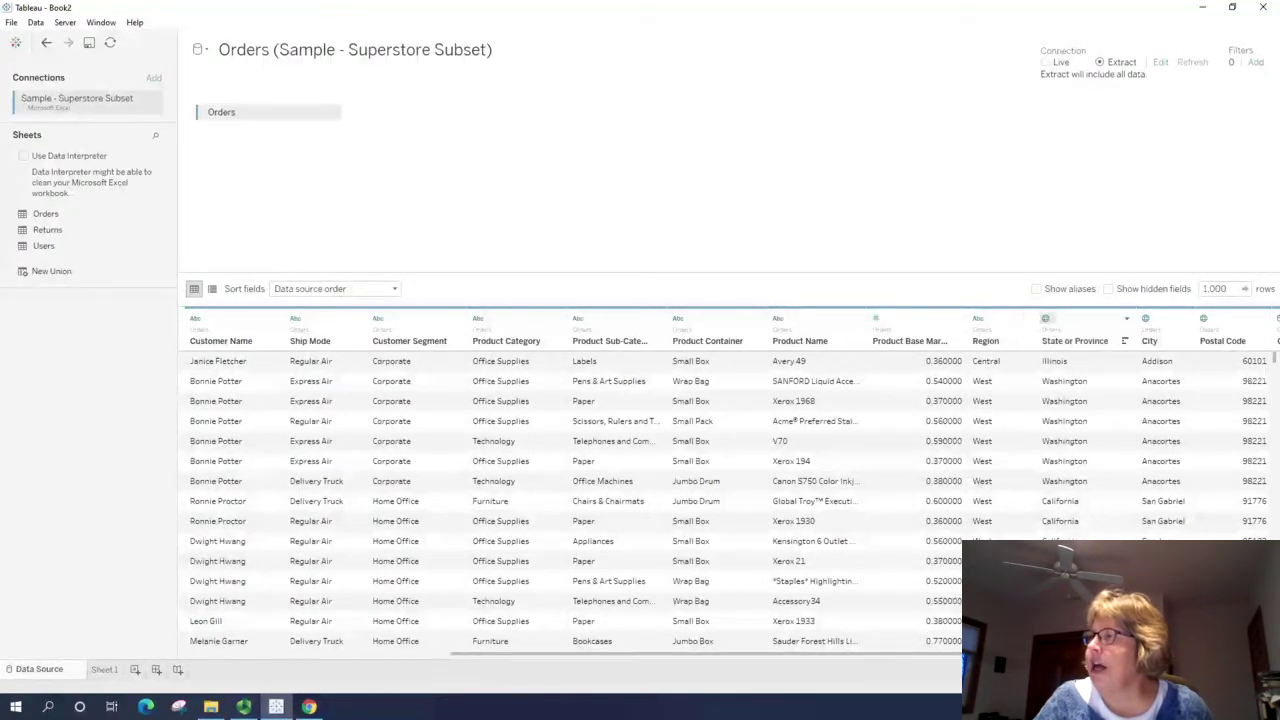
scroll(570, 500, right, 5)
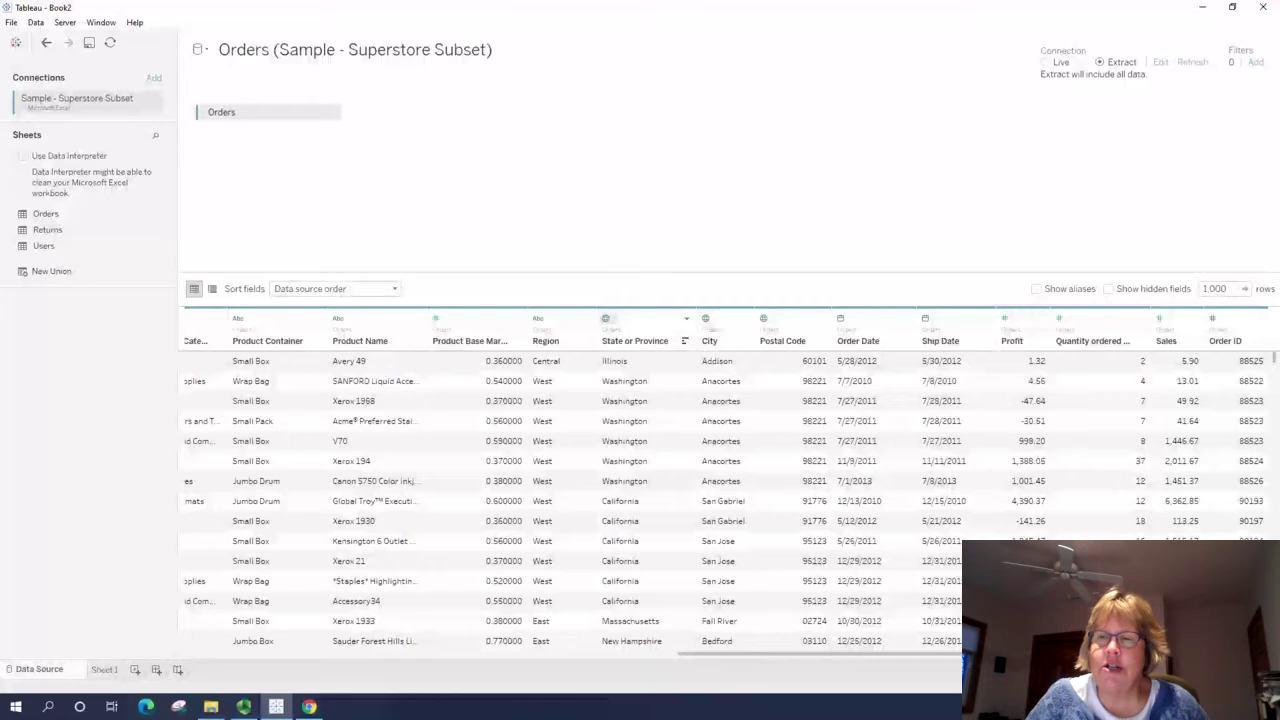
click(243, 706)
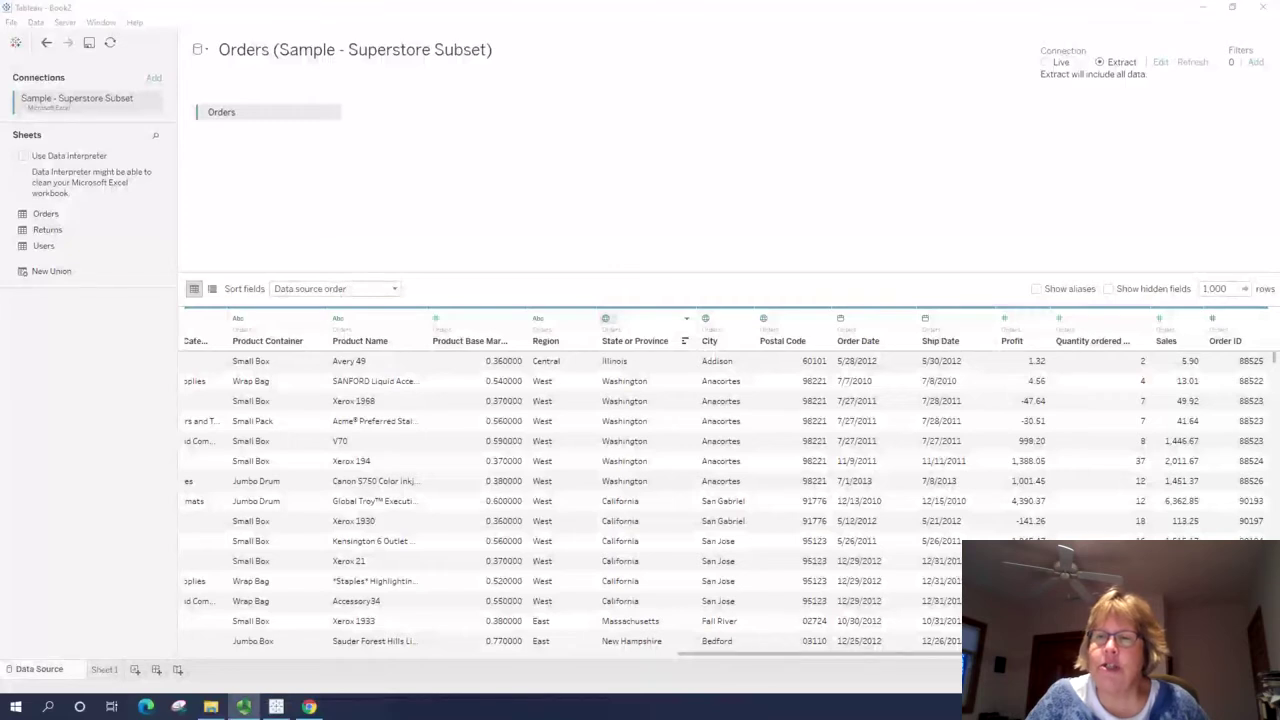
- Save the extract as Orders (Sample - Superstore Subset).hyper in Downloads
click(103, 671)
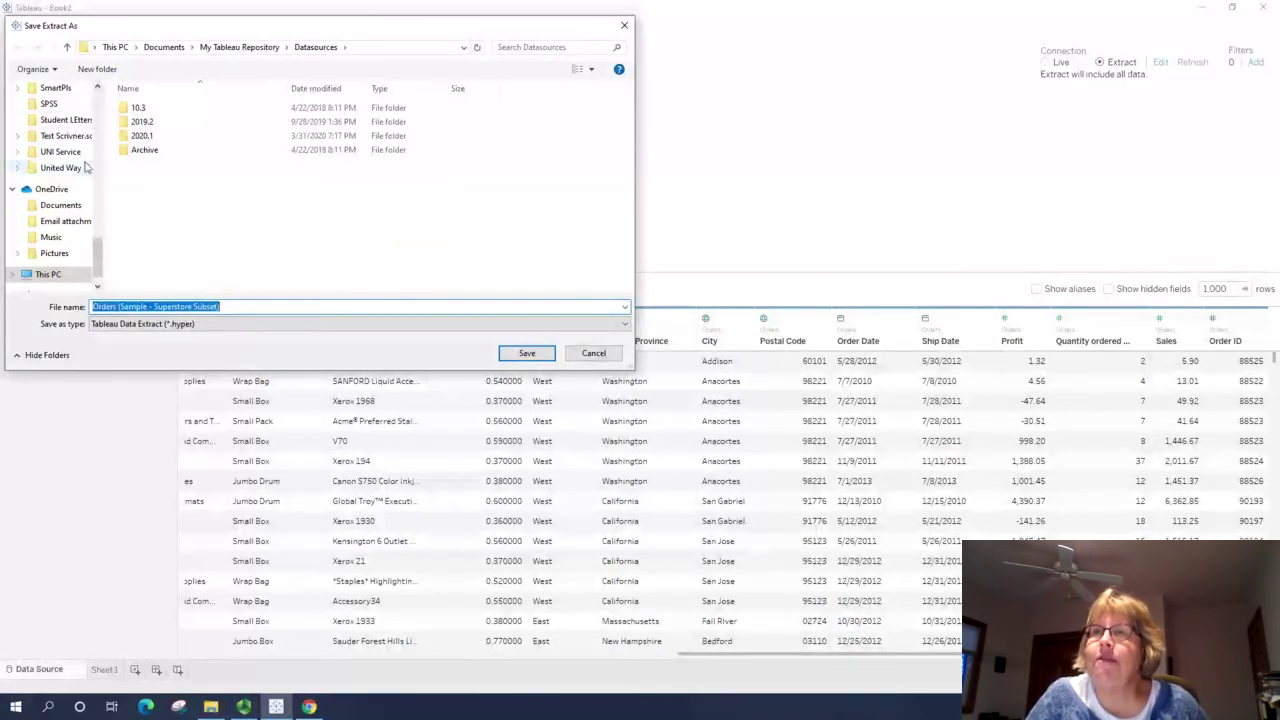
drag(98, 258, 98, 100)
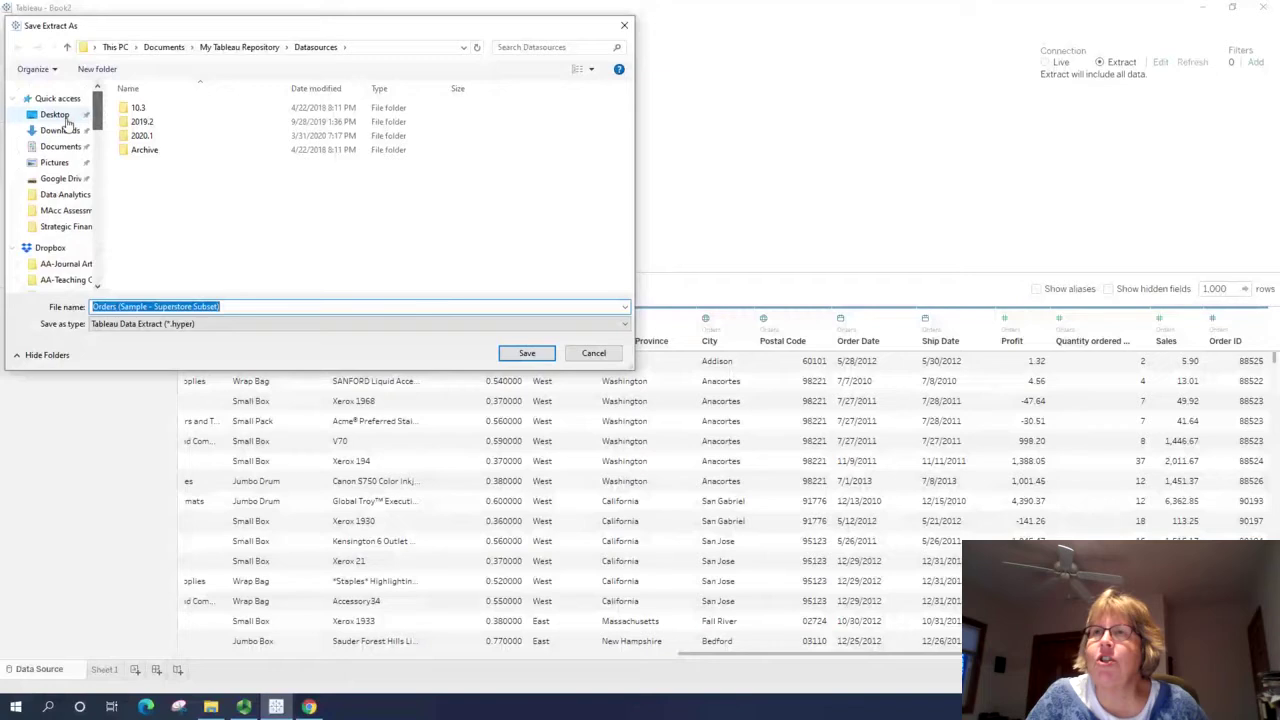
click(60, 130)
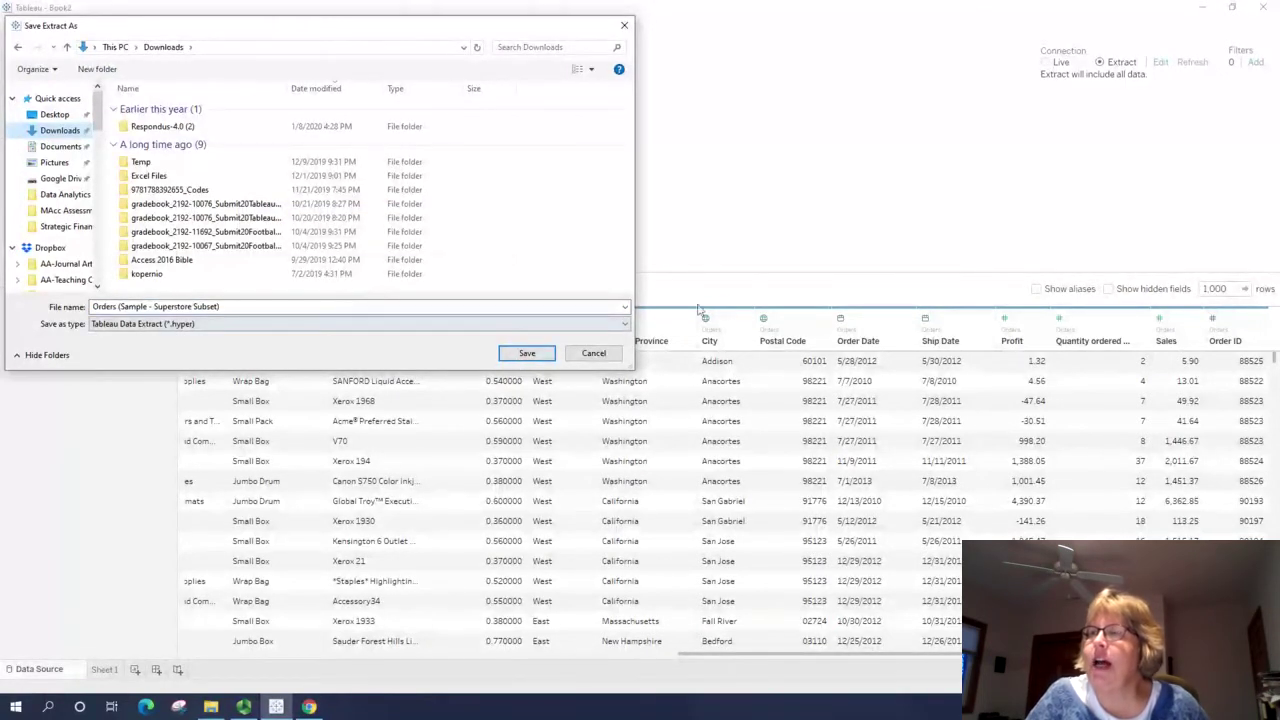
click(527, 354)
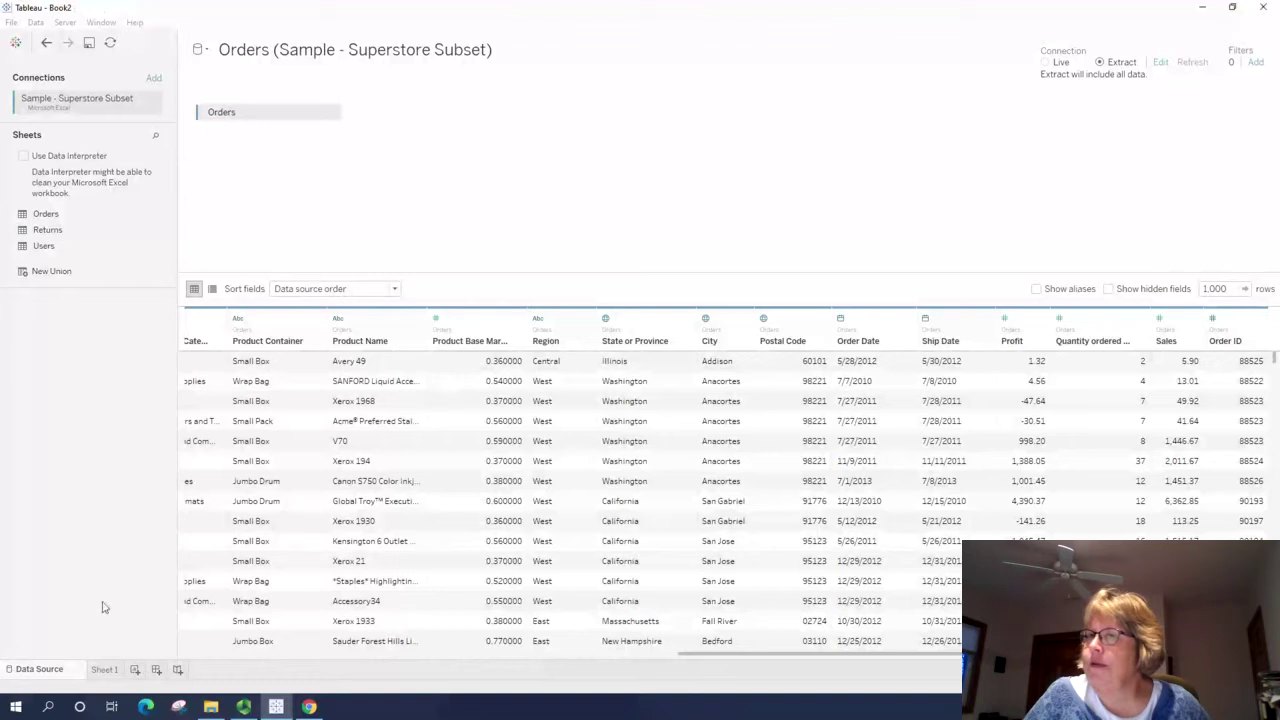
- Open the empty Sheet 1 worksheet listing the Orders fields
click(100, 671)
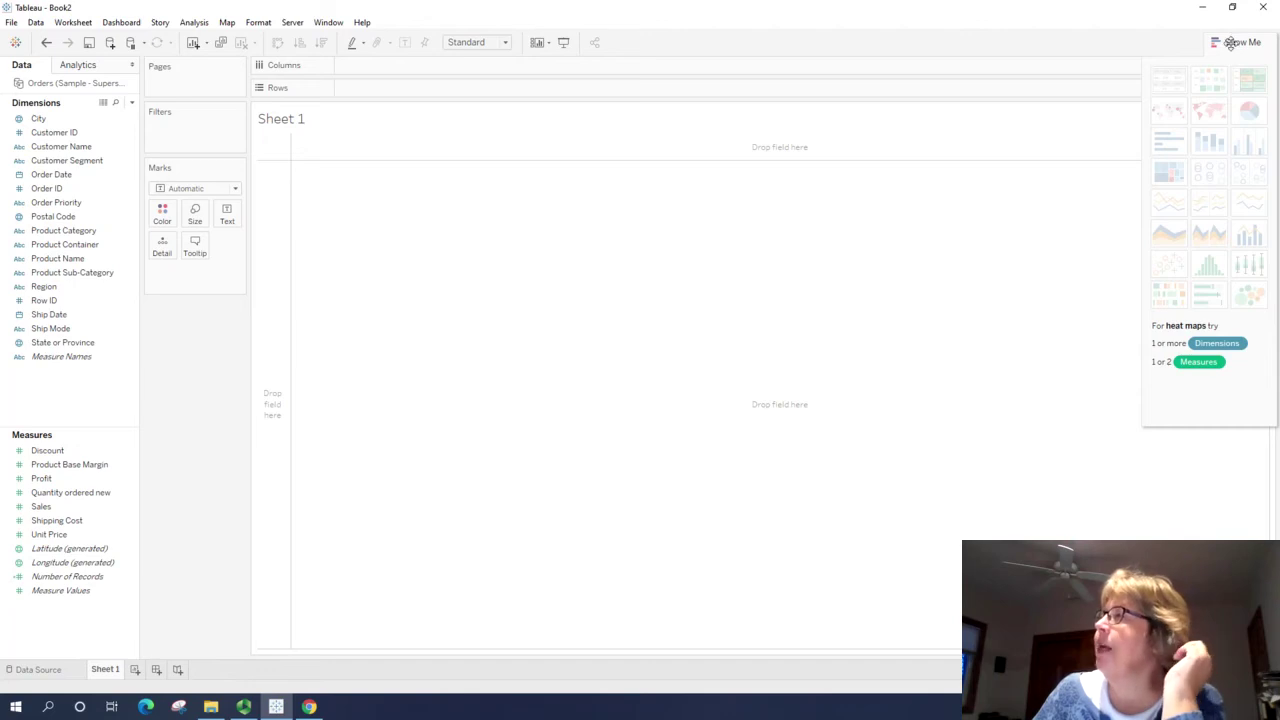
- Collapse the Show Me panel and place Product Category on Rows
click(1233, 46)
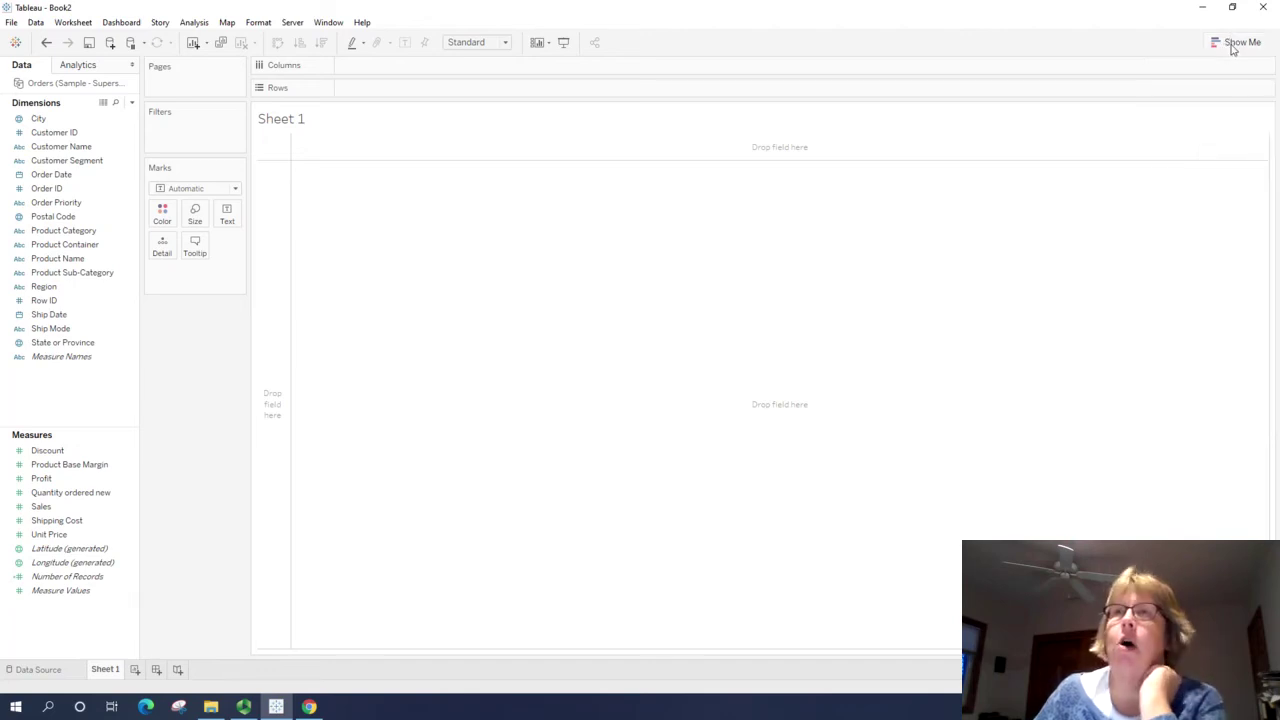
click(1232, 46)
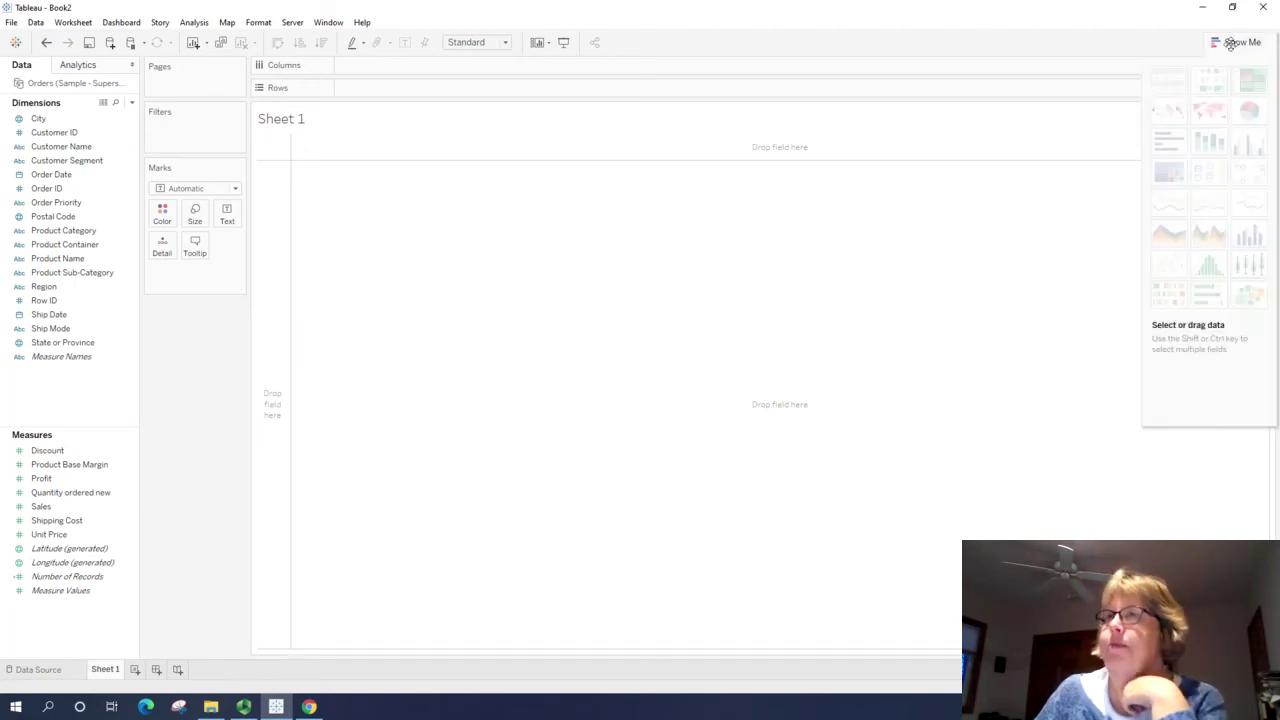
click(1231, 44)
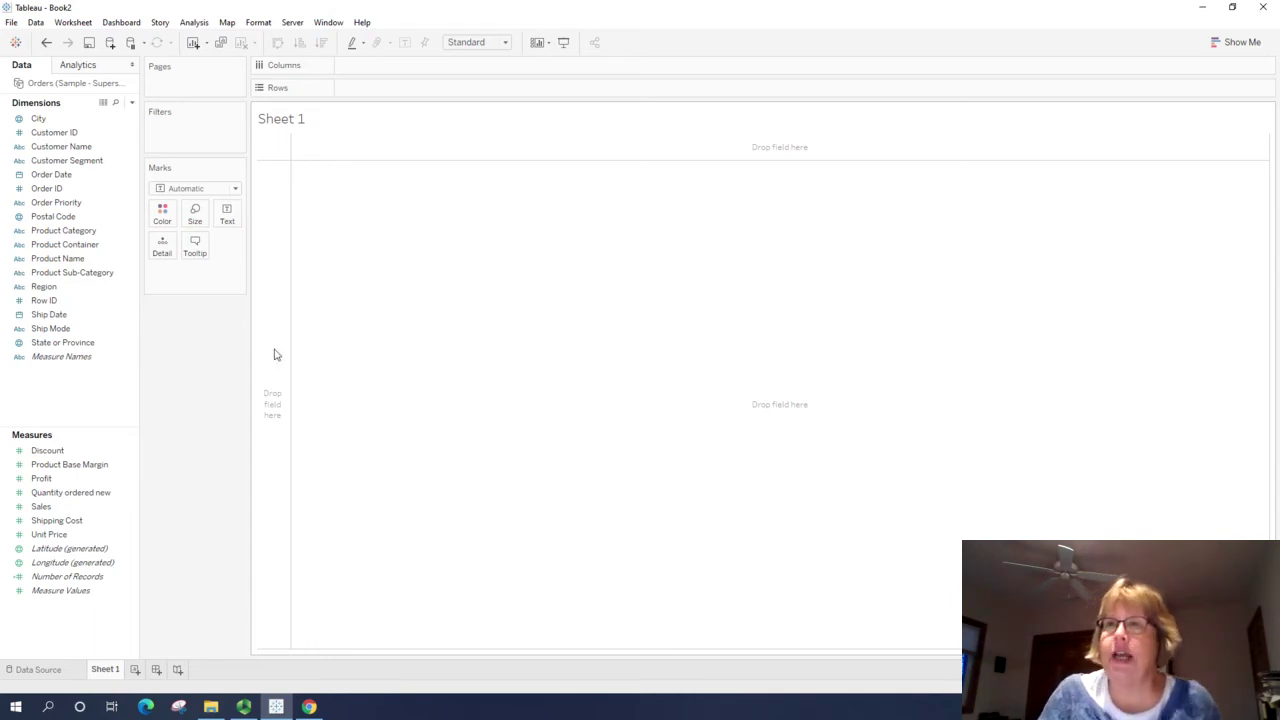
click(88, 232)
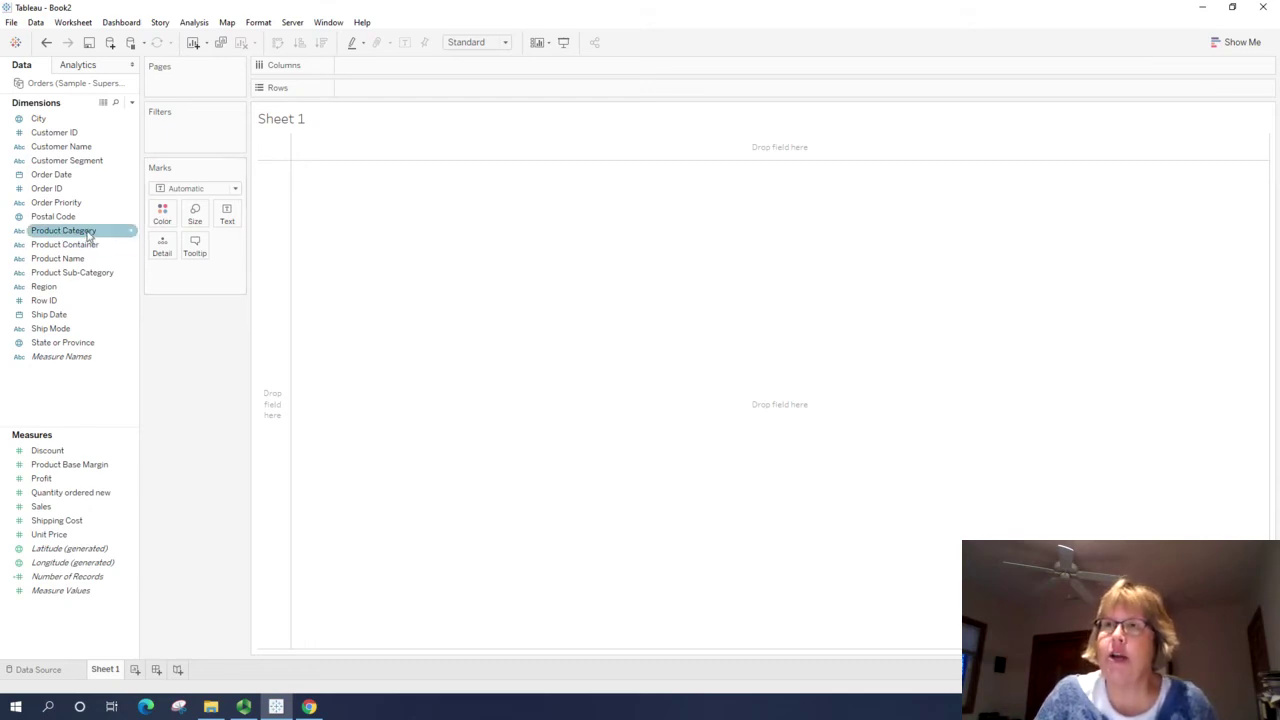
drag(88, 235, 402, 90)
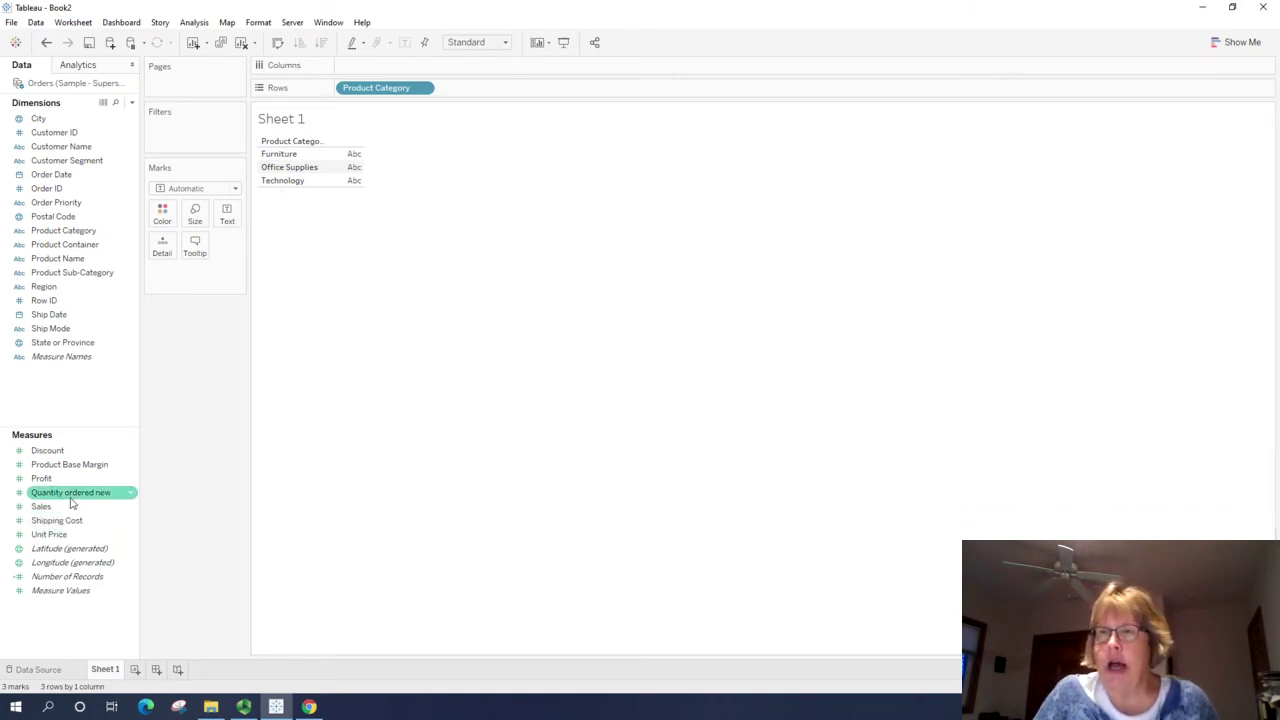
- Put SUM of Quantity ordered new on Columns, giving bars per product category
drag(72, 503, 393, 78)
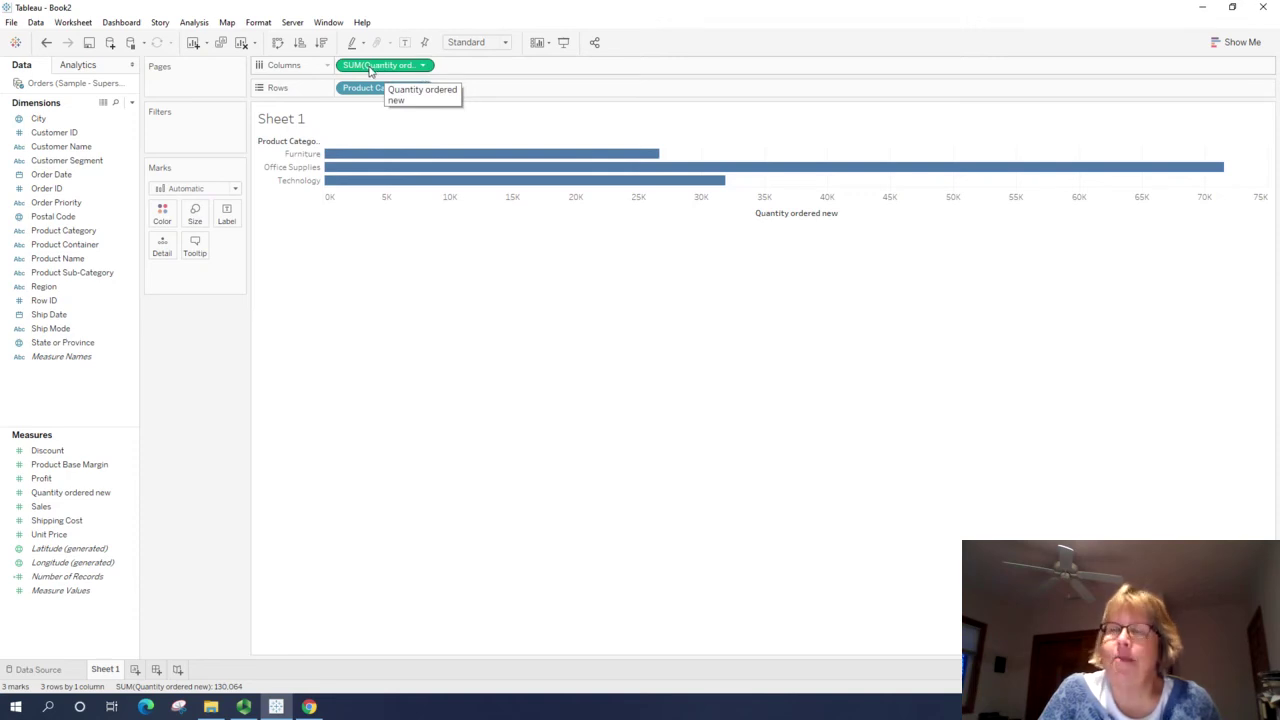
mouse_move(420, 155)
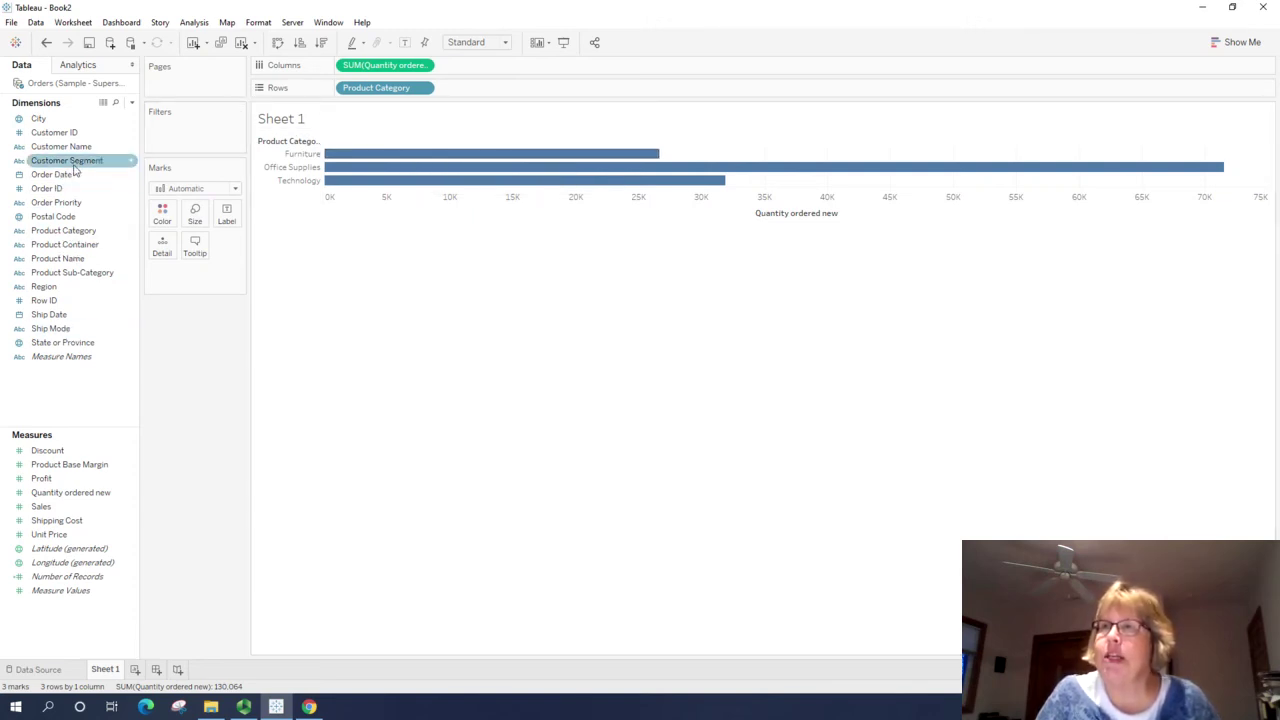
- Add Customer Segment to Rows after Product Category
drag(74, 168, 497, 94)
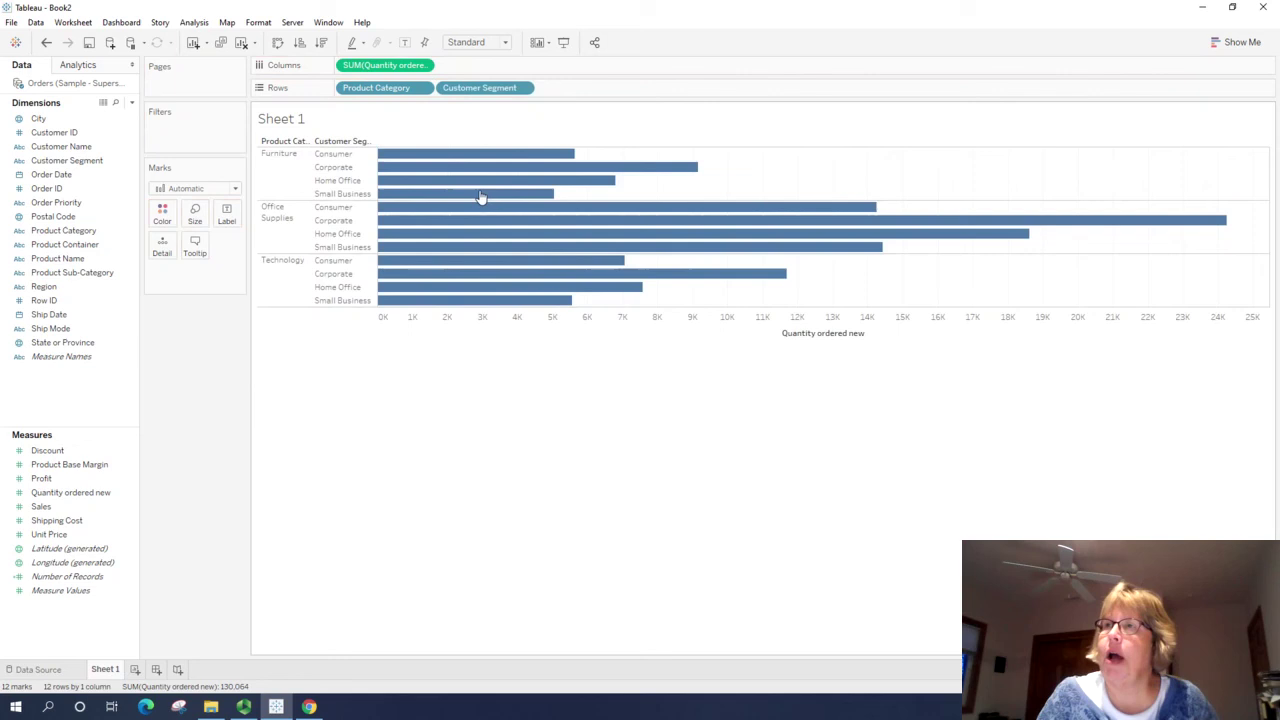
mouse_move(480, 199)
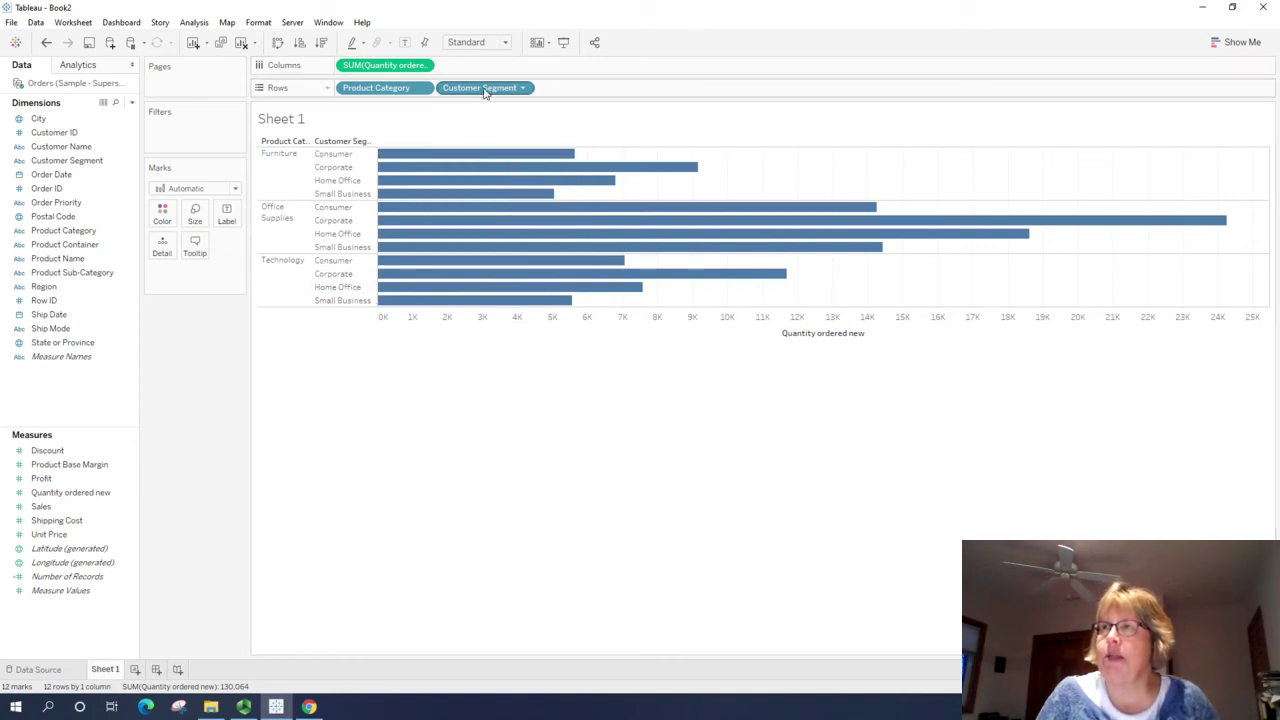
drag(484, 90, 340, 90)
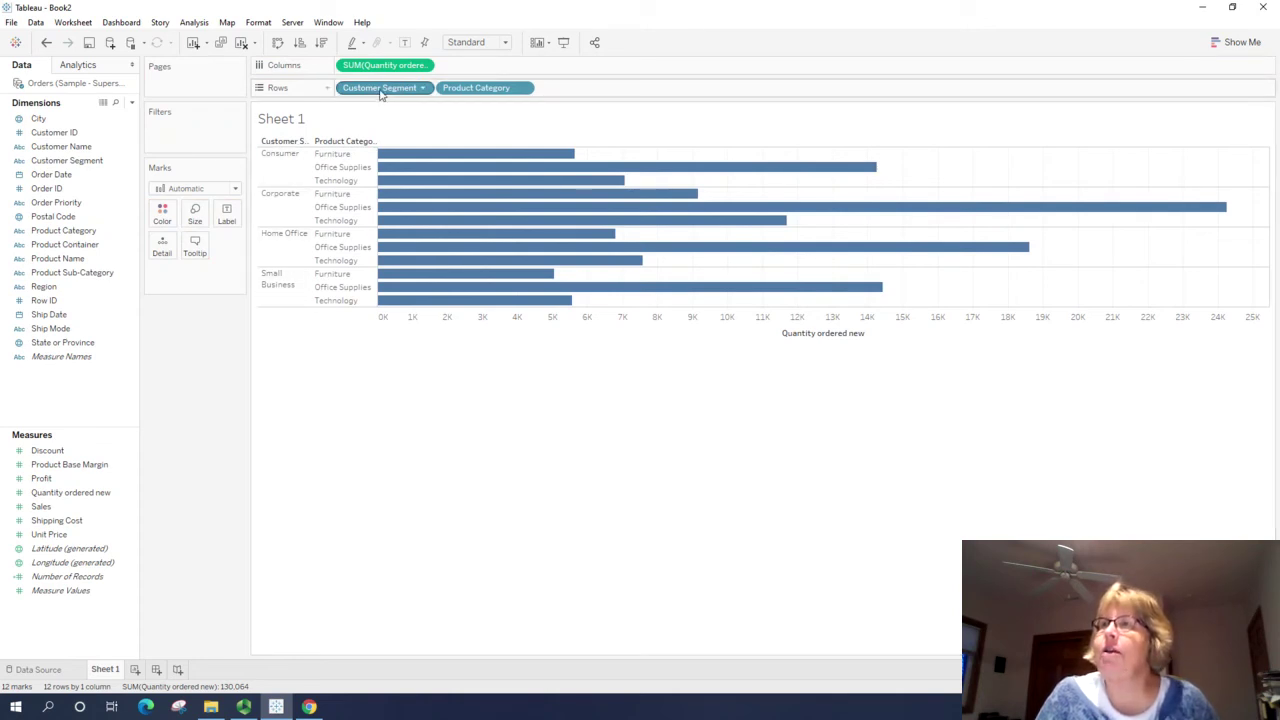
drag(380, 92, 581, 98)
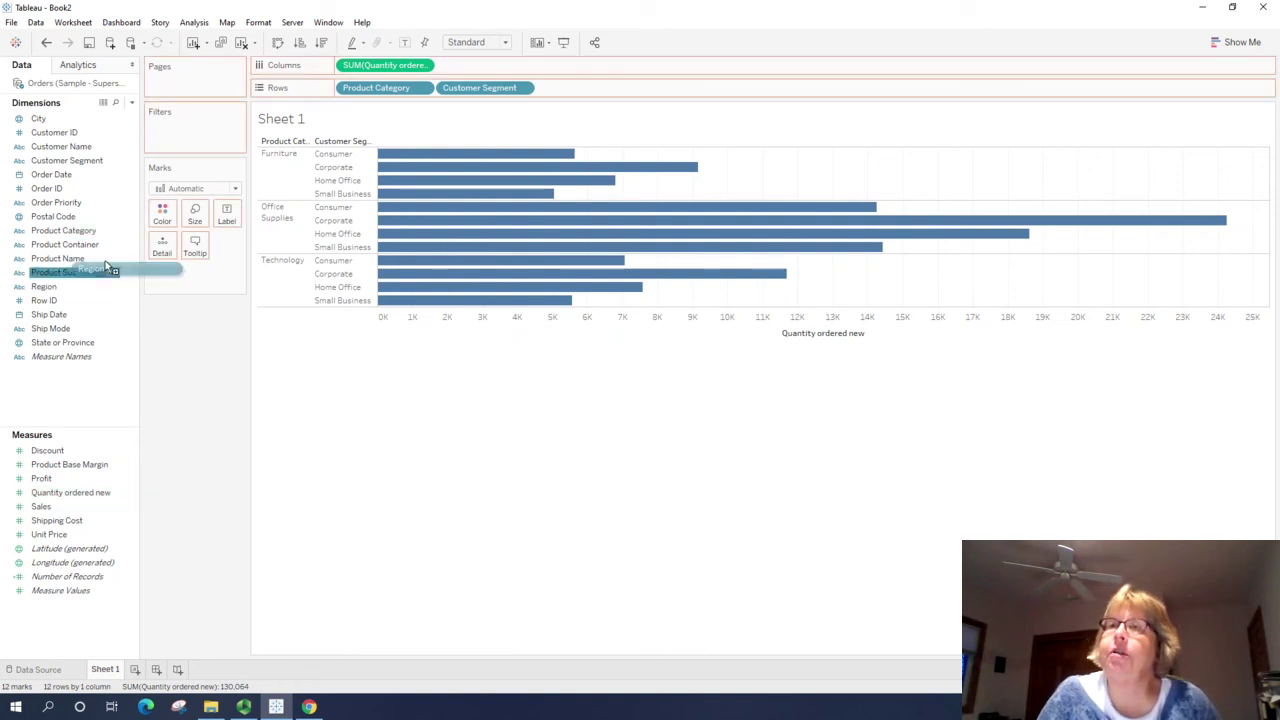
drag(108, 265, 167, 215)
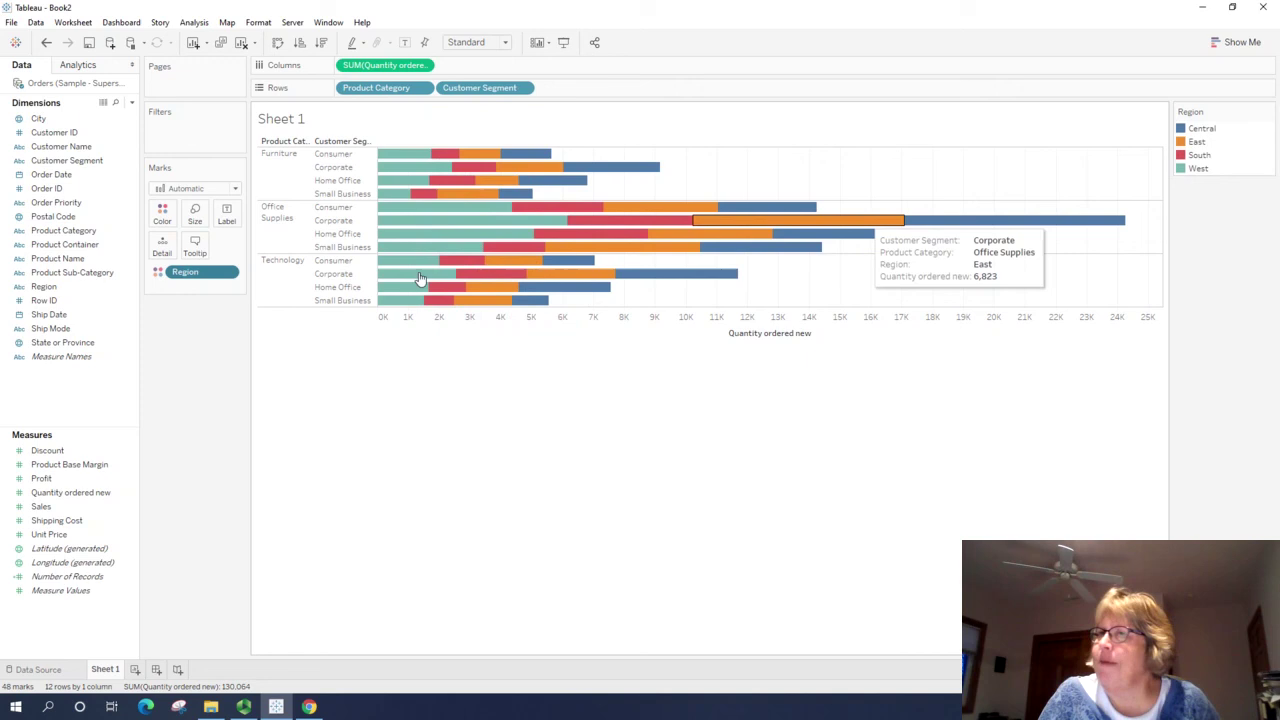
drag(197, 283, 92, 398)
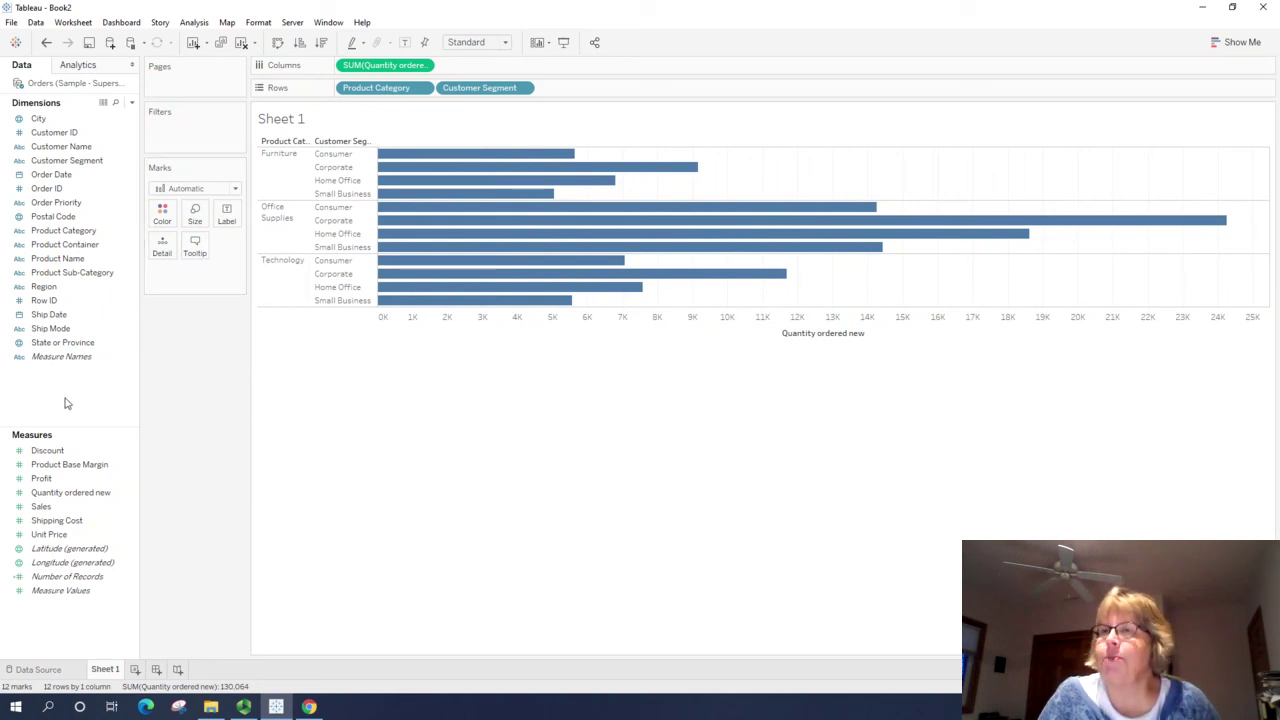
- Split the chart into Region columns and colour the bars by Region
drag(60, 287, 340, 66)
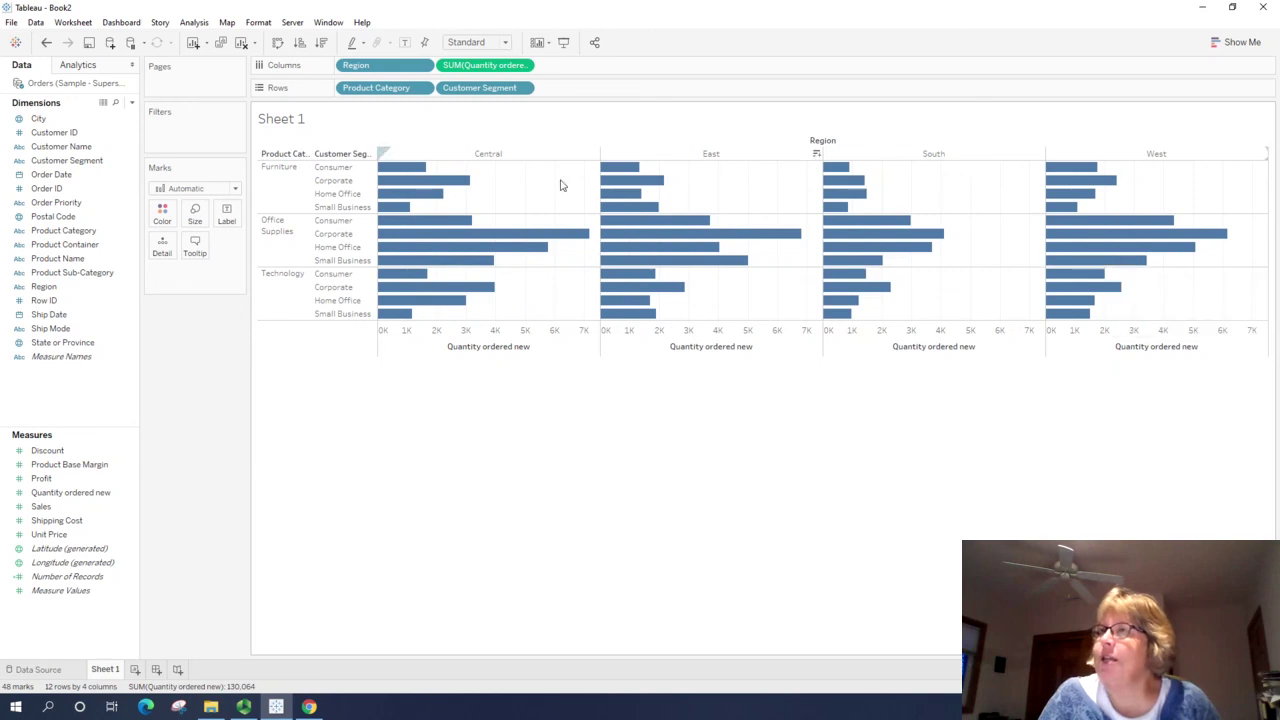
mouse_move(888, 263)
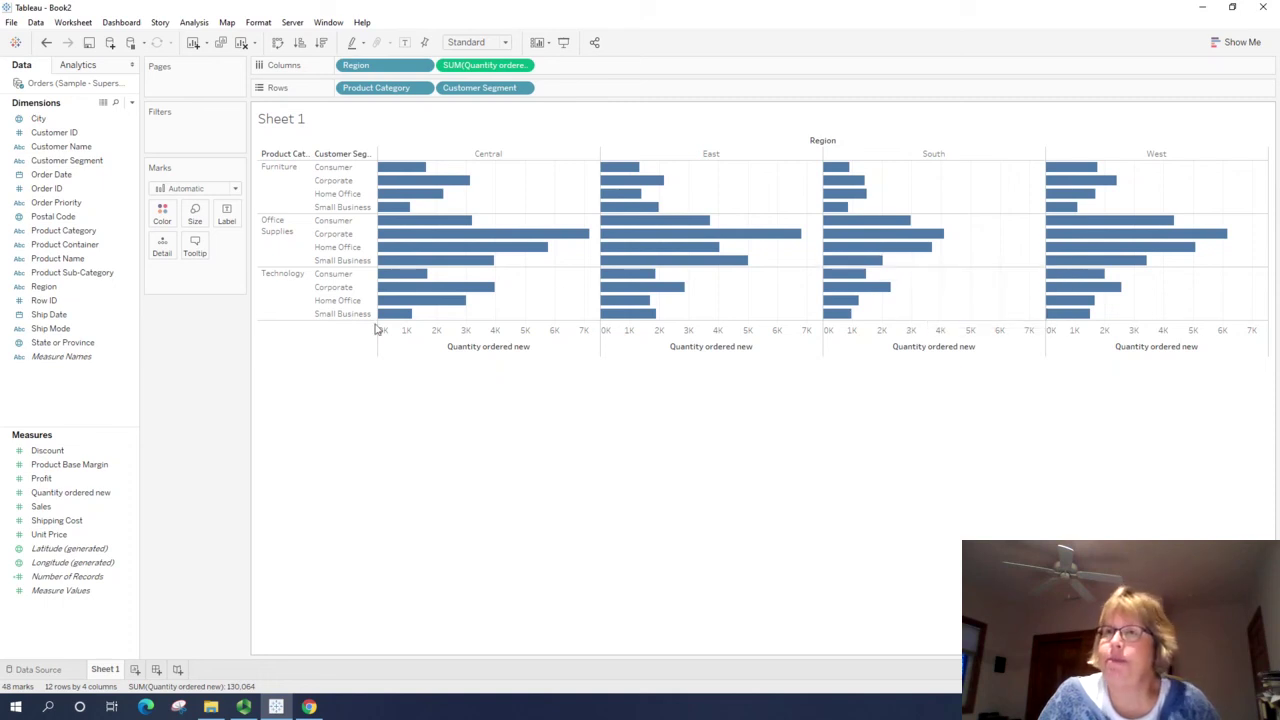
drag(43, 292, 162, 212)
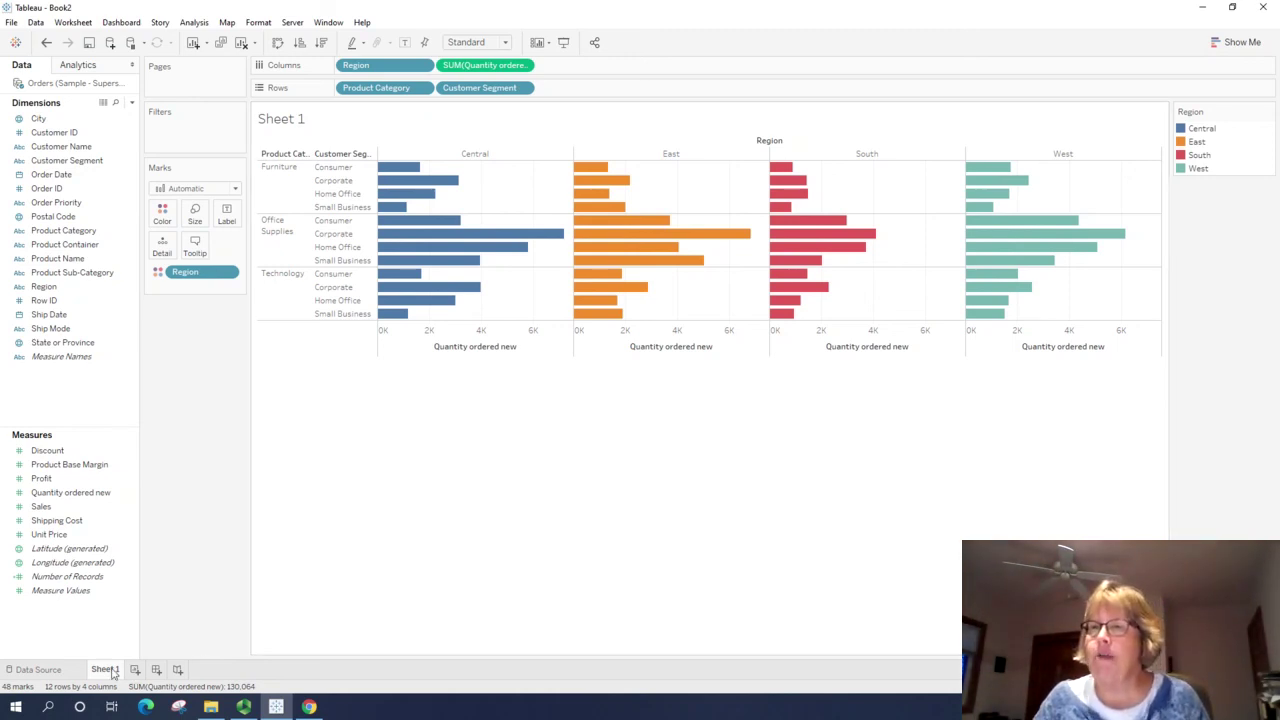
mouse_move(113, 674)
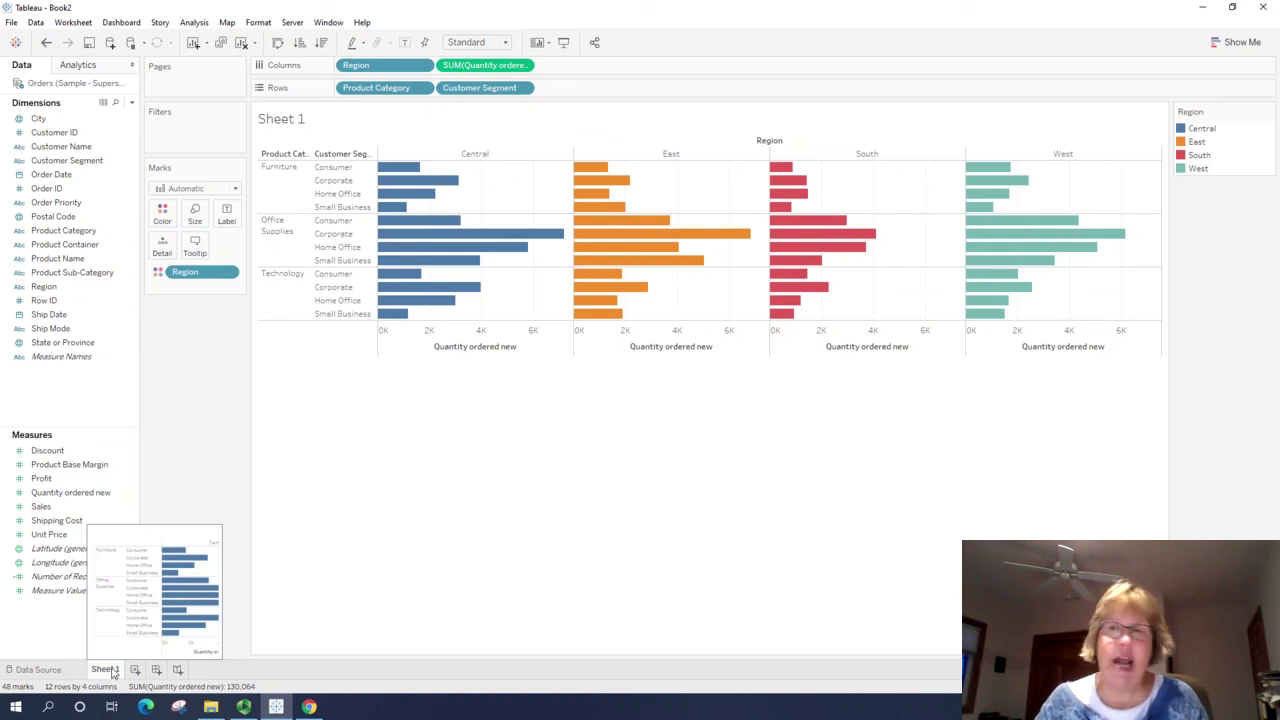
- Rename Sheet 1 to 'Order by Region'
right_click(113, 673)
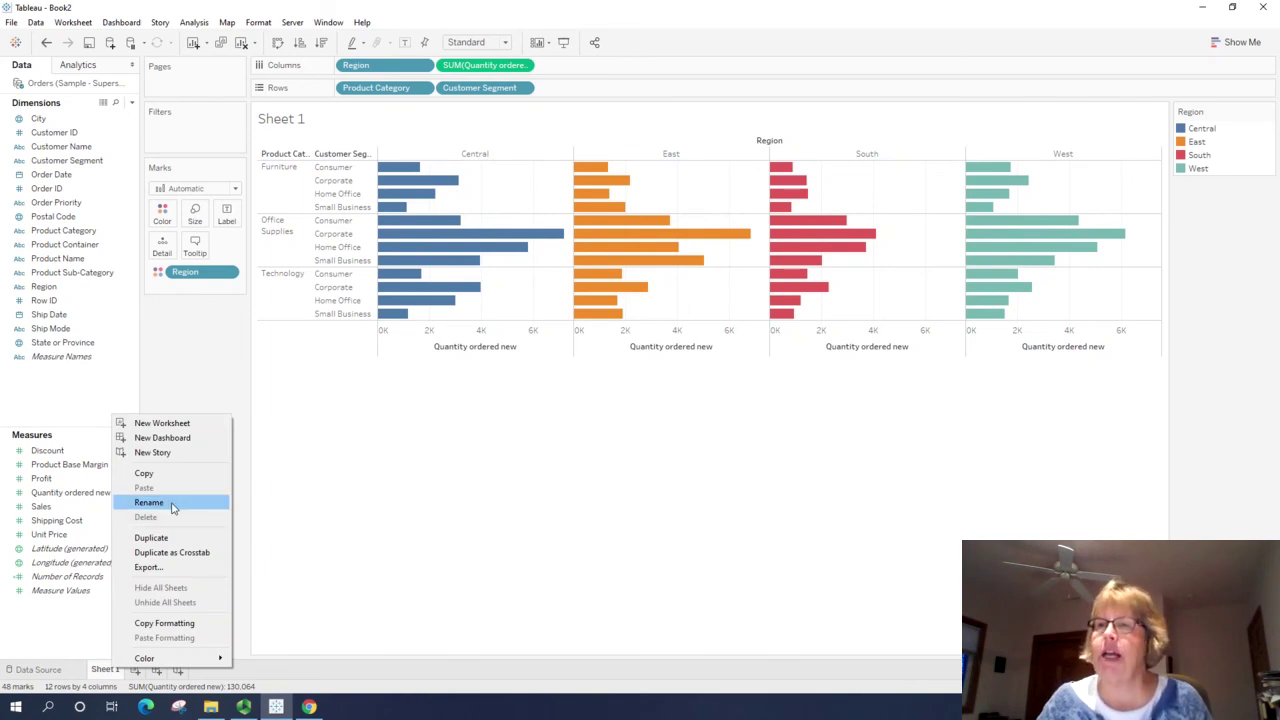
click(171, 507)
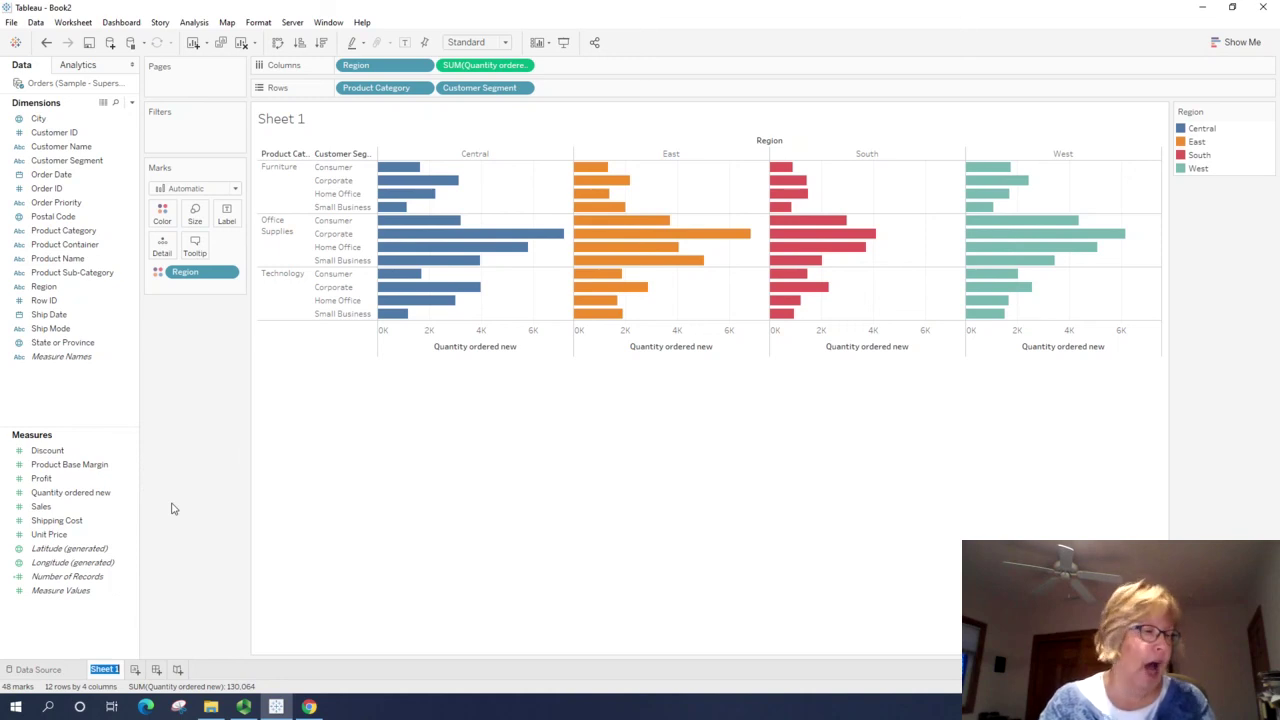
text(Or)
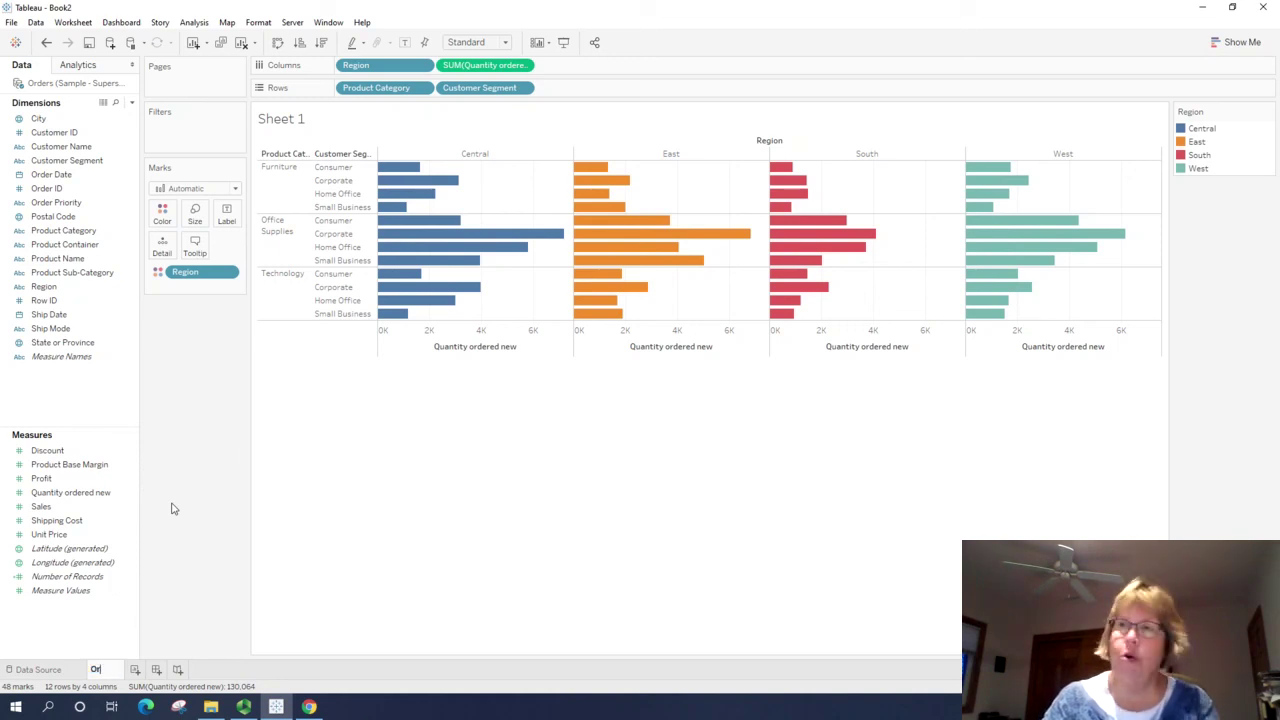
text(der by Region)
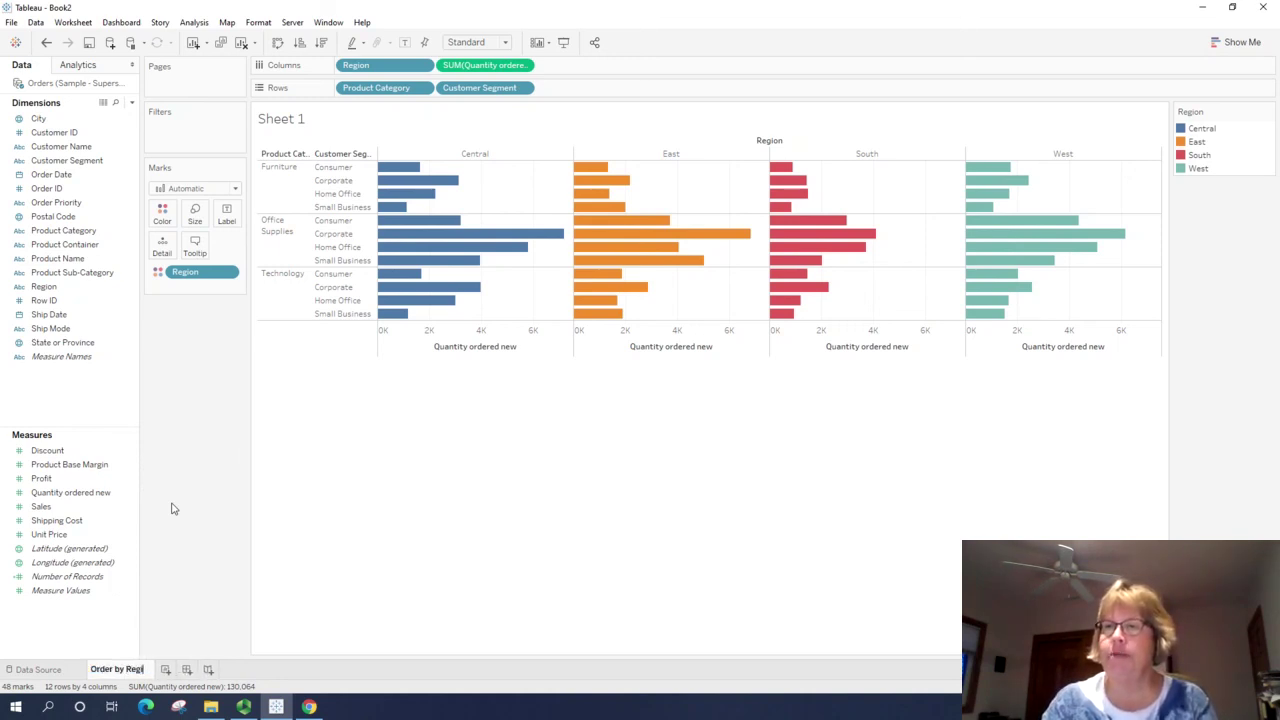
click(330, 557)
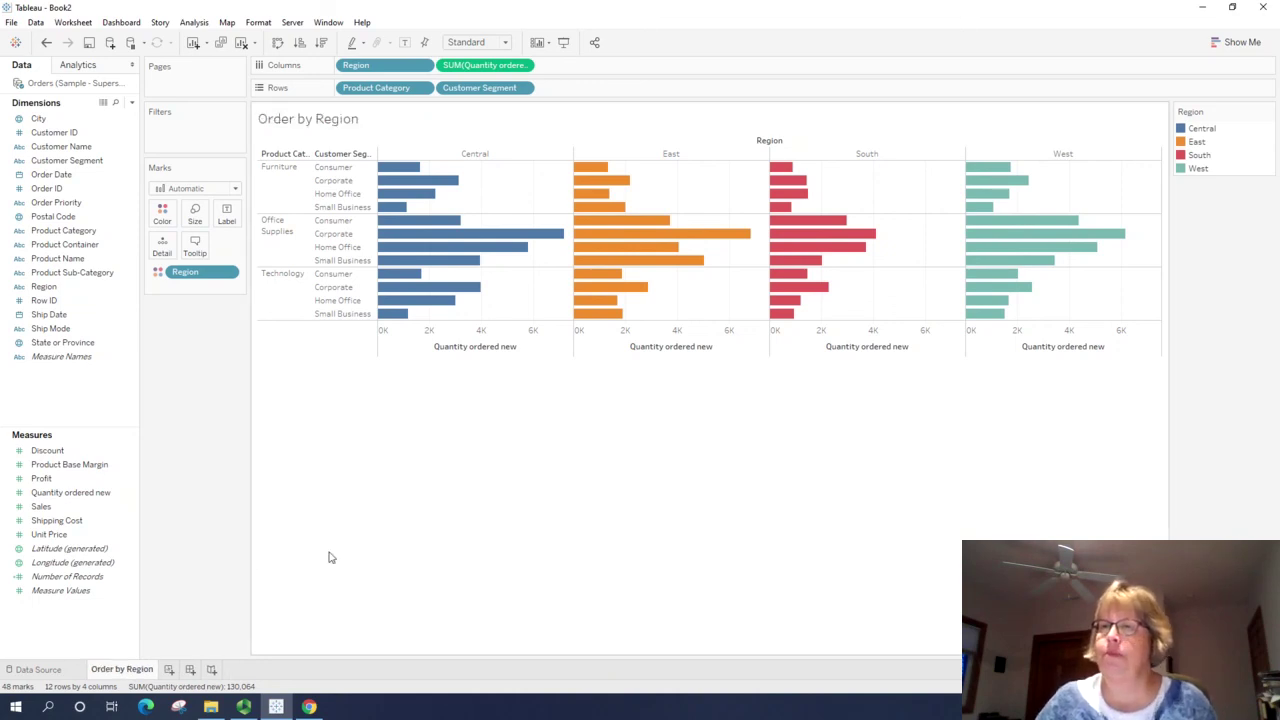
- Save the workbook to the Downloads folder under the file name 'Practice 1'
click(89, 43)
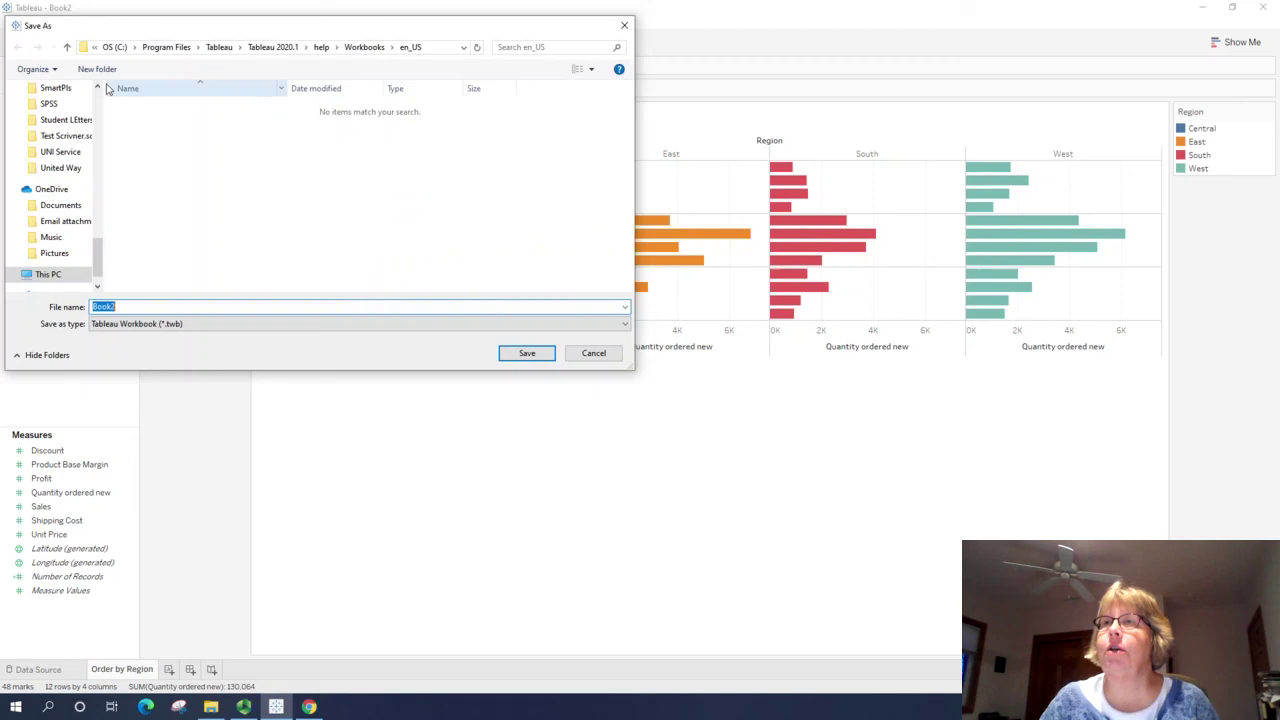
drag(97, 258, 97, 120)
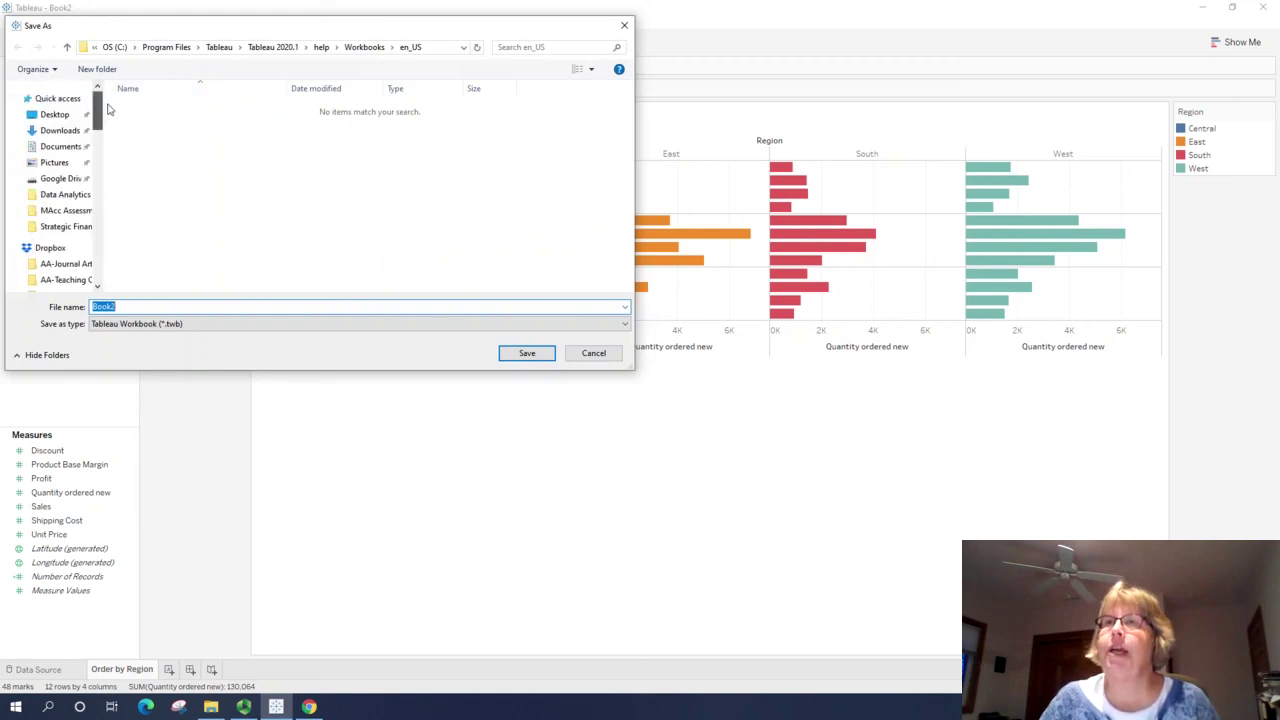
click(65, 130)
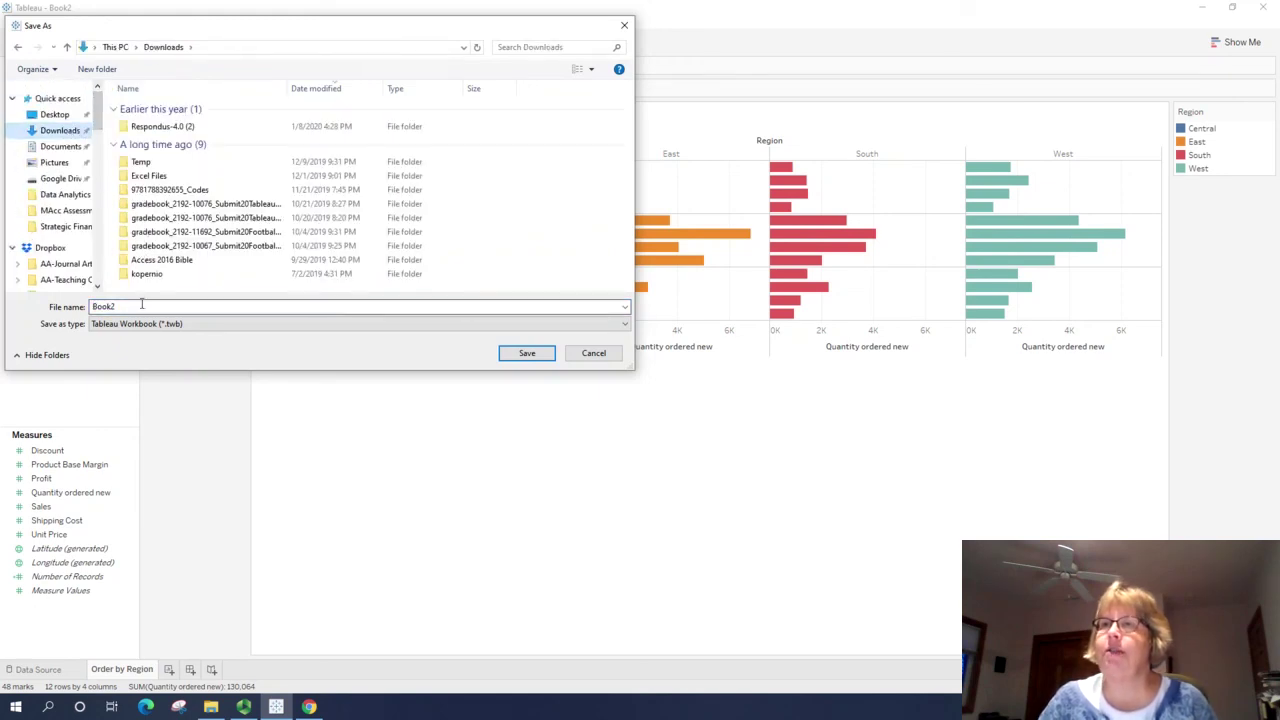
text(Pract)
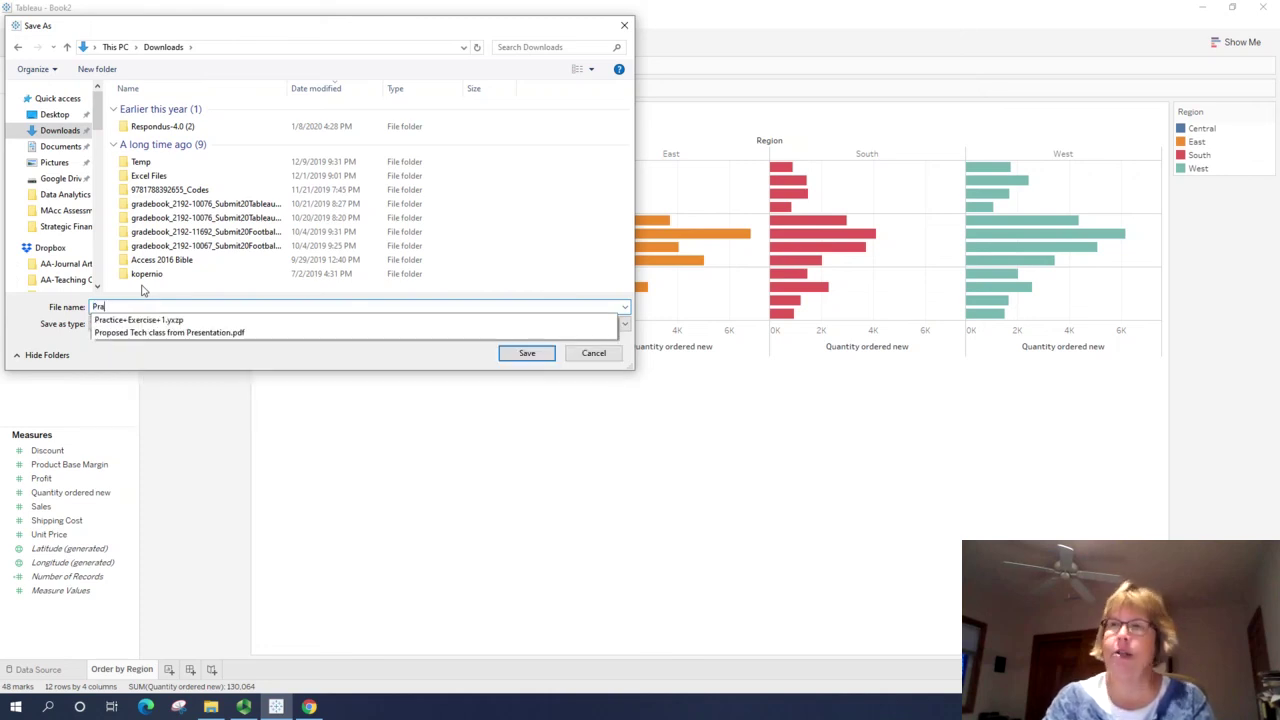
text(ice )
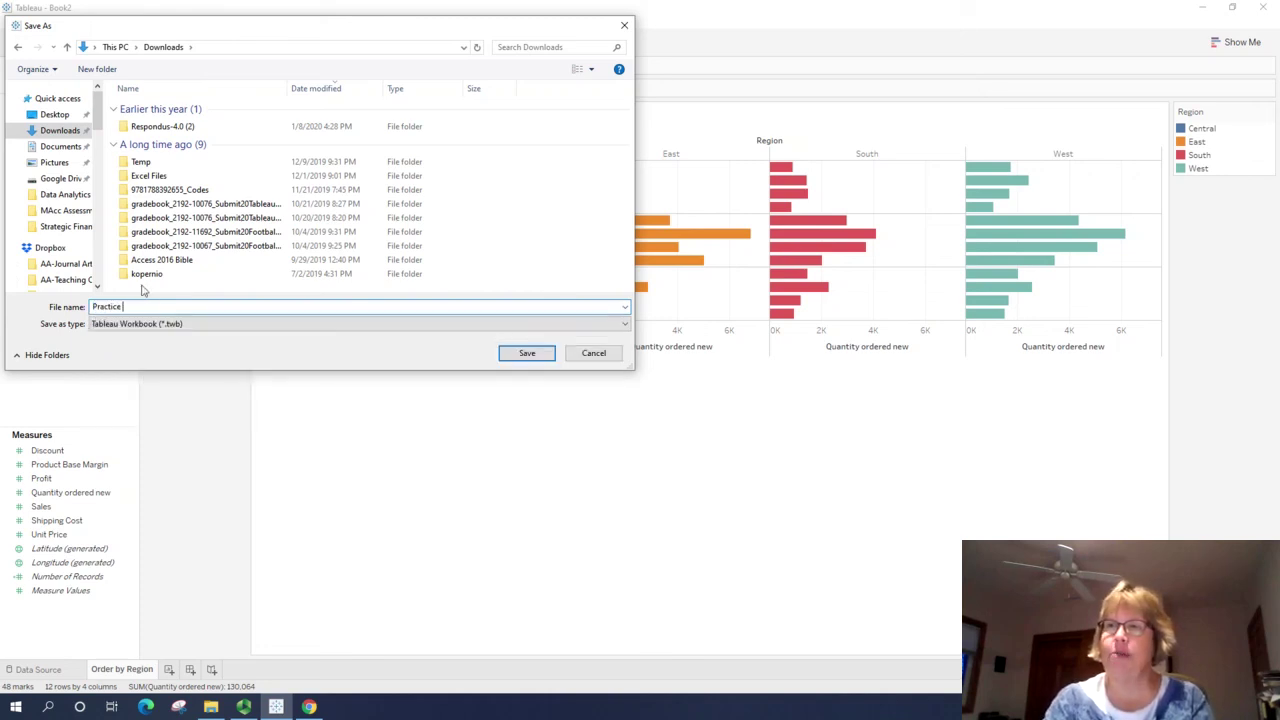
text(1)
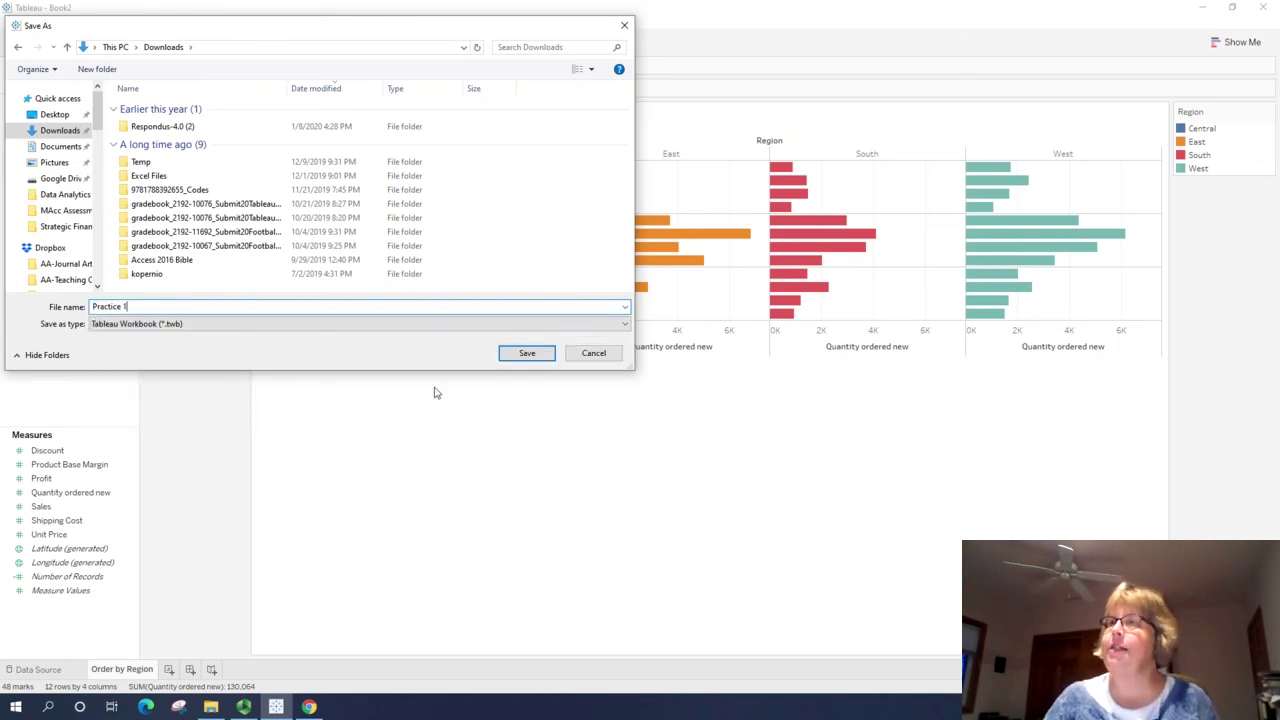
click(527, 355)
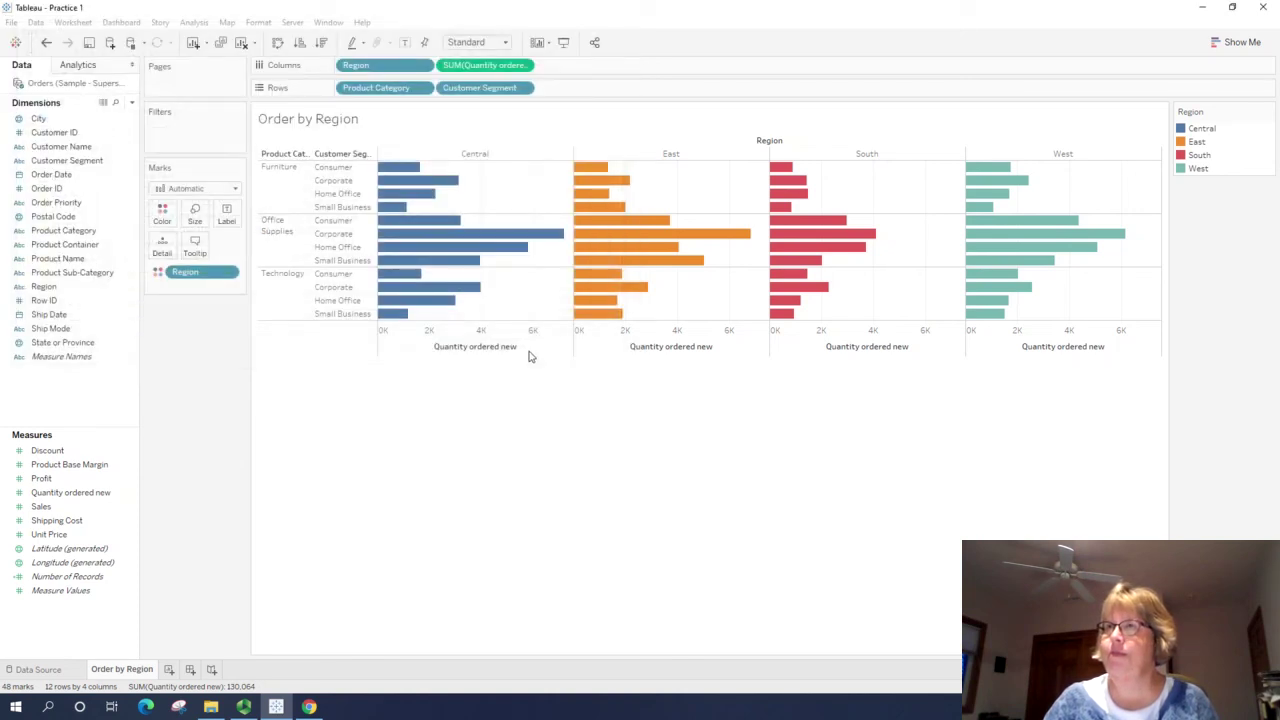